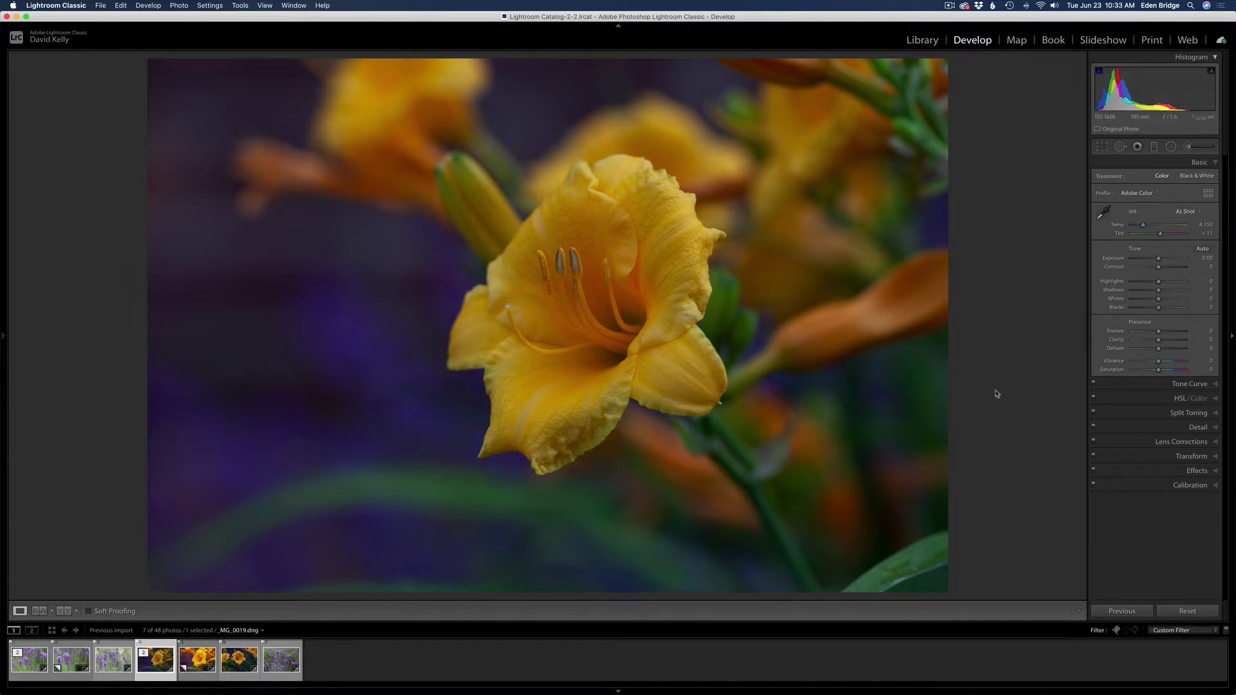
Step: Switch to the brightened Copy 1 of the daylily and commit a tighter crop
{"action": "left_click", "coordinate": [203, 660]}
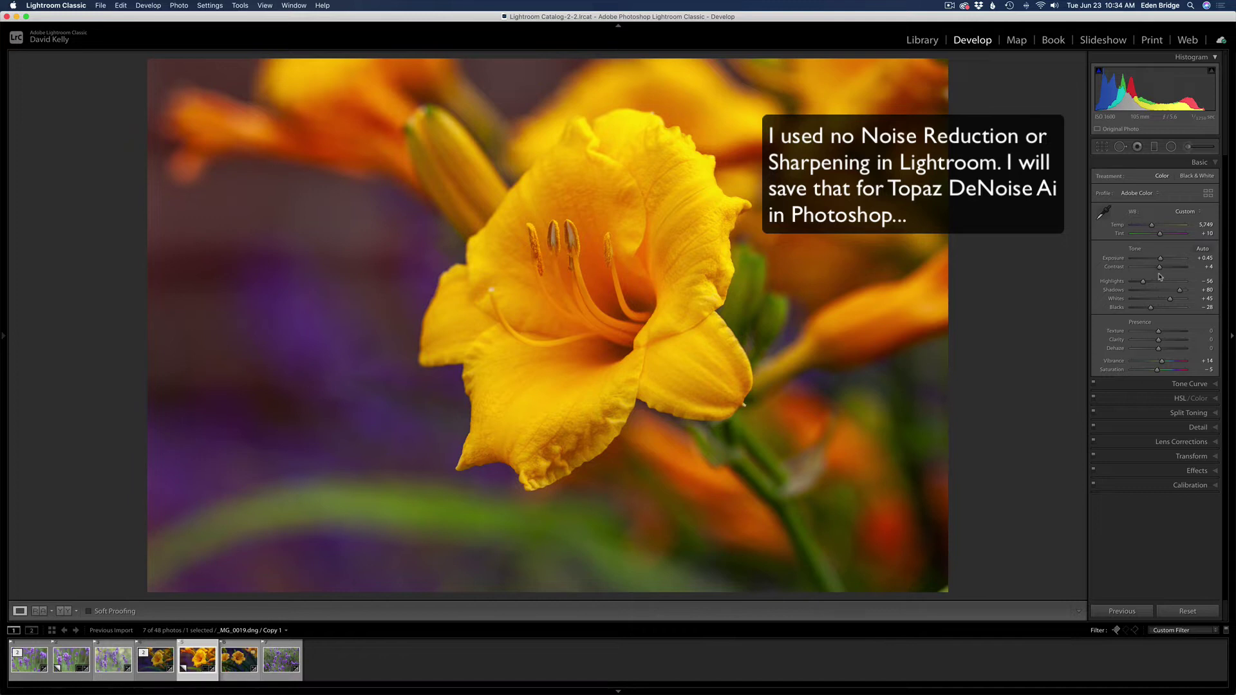
{"action": "left_click", "coordinate": [1101, 147]}
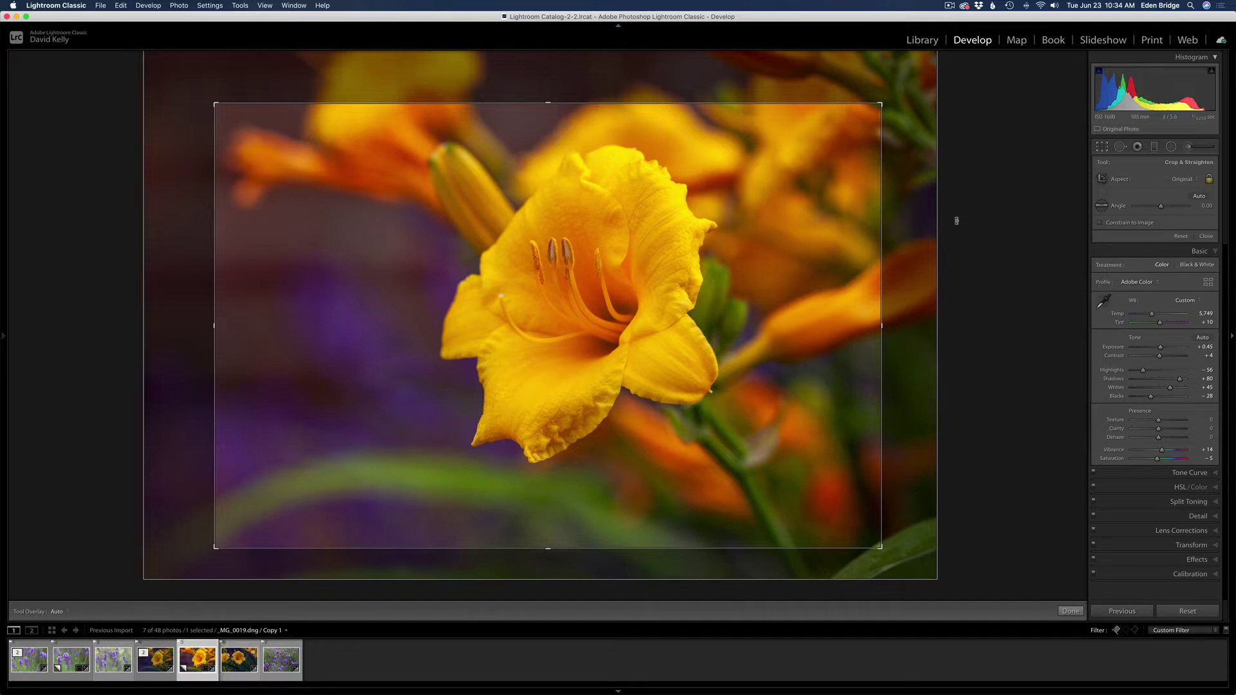
{"action": "left_click", "coordinate": [1103, 147]}
Step: Send the edited daylily copy to Adobe Photoshop 2020 via Edit In
{"action": "right_click", "coordinate": [524, 235]}
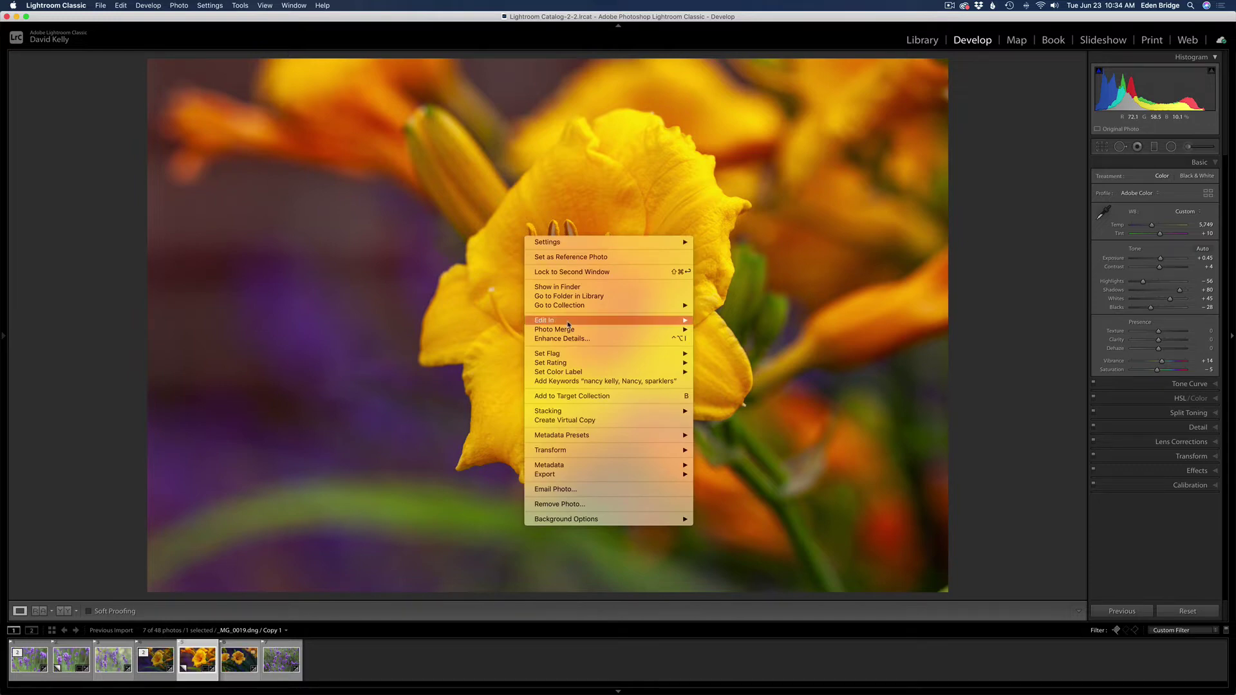
{"action": "mouse_move", "coordinate": [627, 322]}
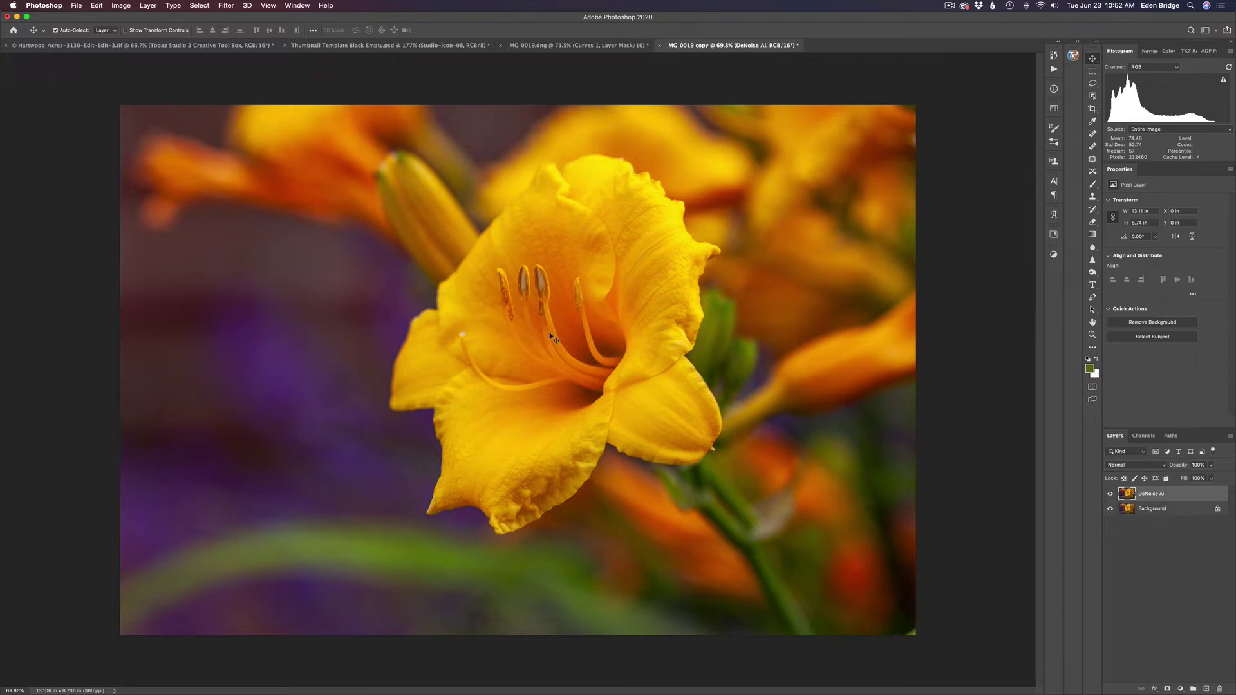
Step: Zoom in to inspect the background noise, then go to the Topaz DeNoise AI filter
{"action": "scroll", "coordinate": [559, 321], "scroll_direction": "up", "scroll_amount": 1}
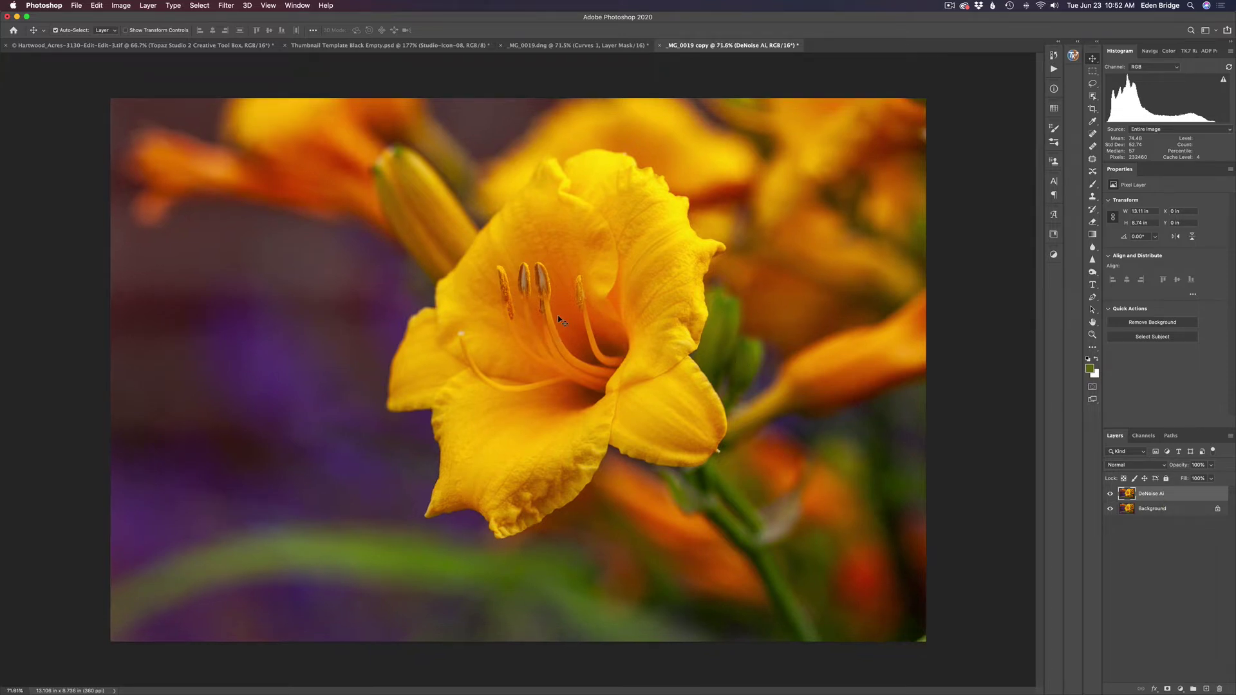
{"action": "scroll", "coordinate": [558, 321], "scroll_direction": "up", "scroll_amount": 10}
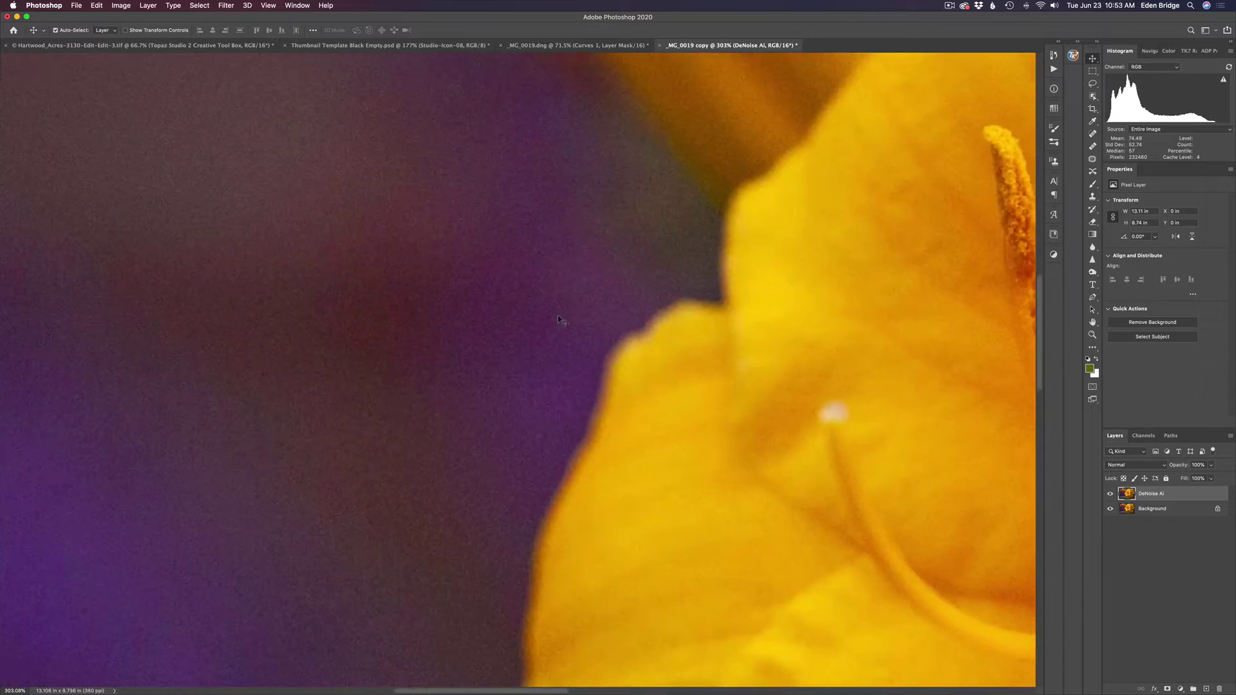
{"action": "scroll", "coordinate": [559, 321], "scroll_direction": "left", "scroll_amount": 2}
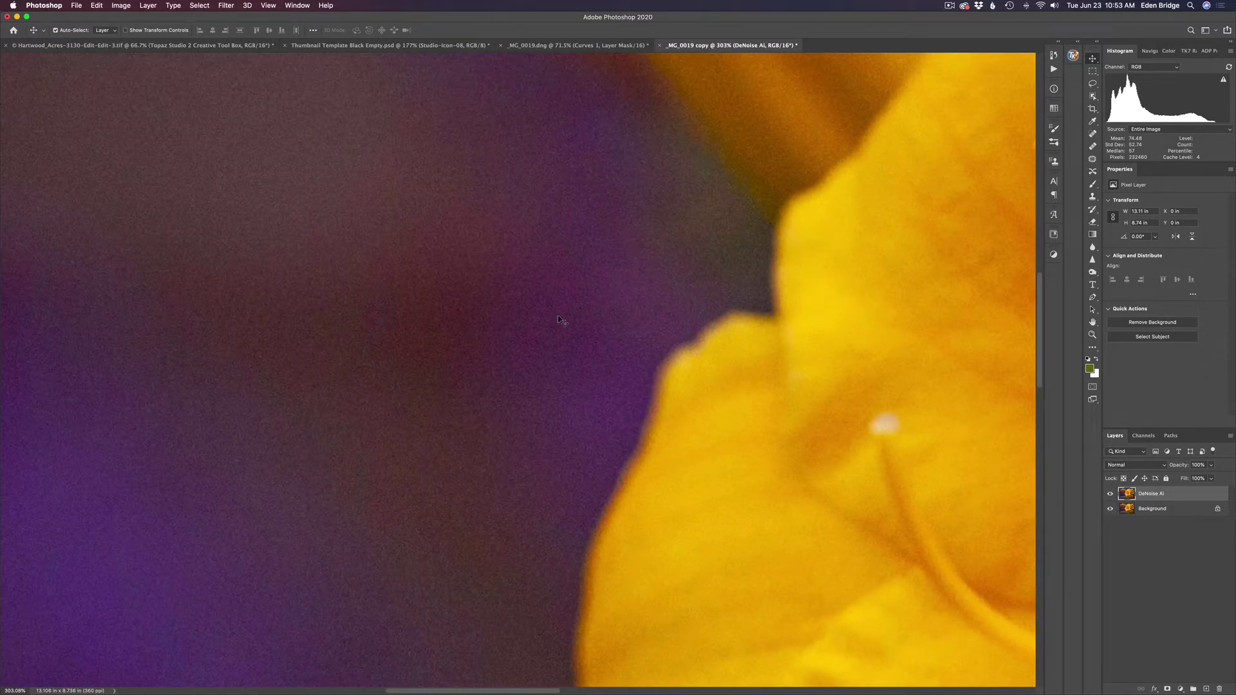
{"action": "scroll", "coordinate": [558, 320], "scroll_direction": "down", "scroll_amount": 10}
{"action": "scroll", "coordinate": [558, 320], "scroll_direction": "up", "scroll_amount": 1}
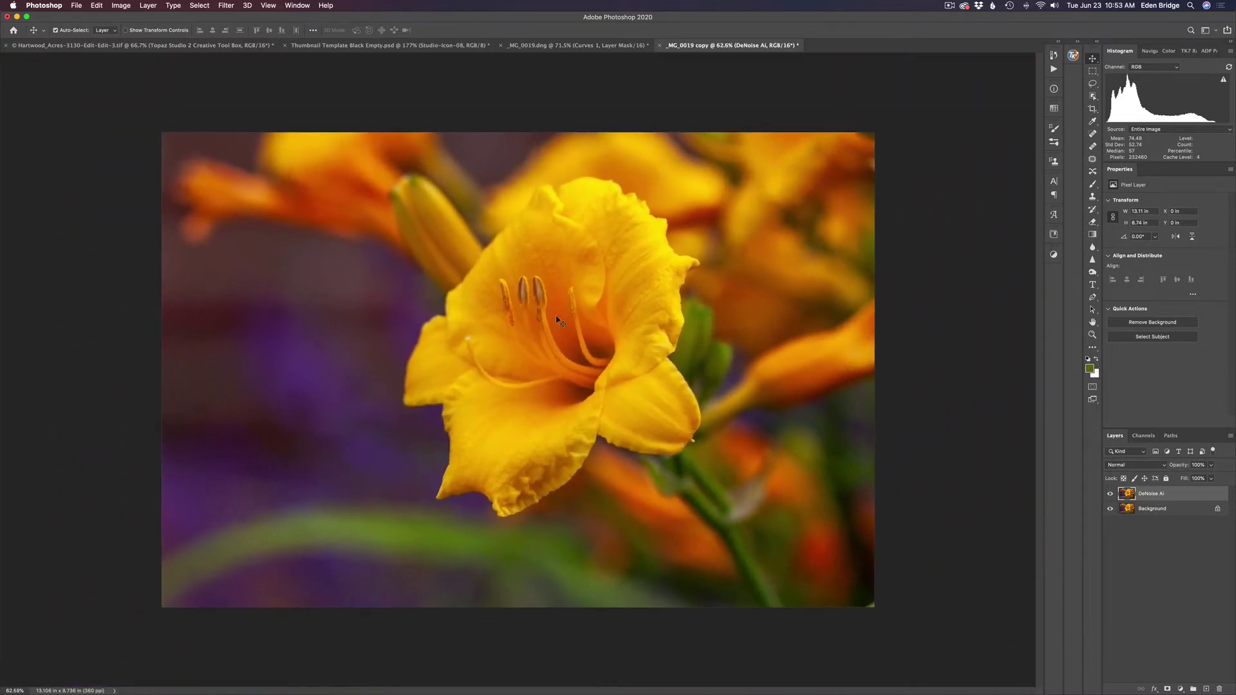
{"action": "left_click", "coordinate": [224, 5]}
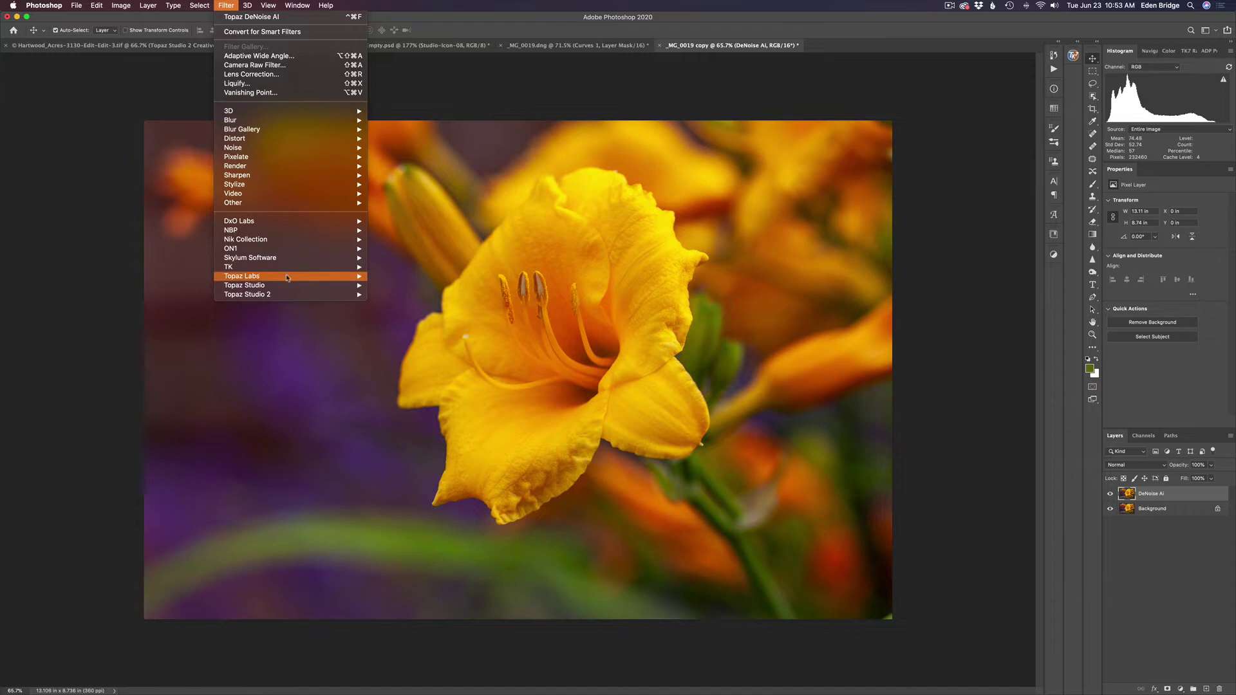
{"action": "mouse_move", "coordinate": [350, 276]}
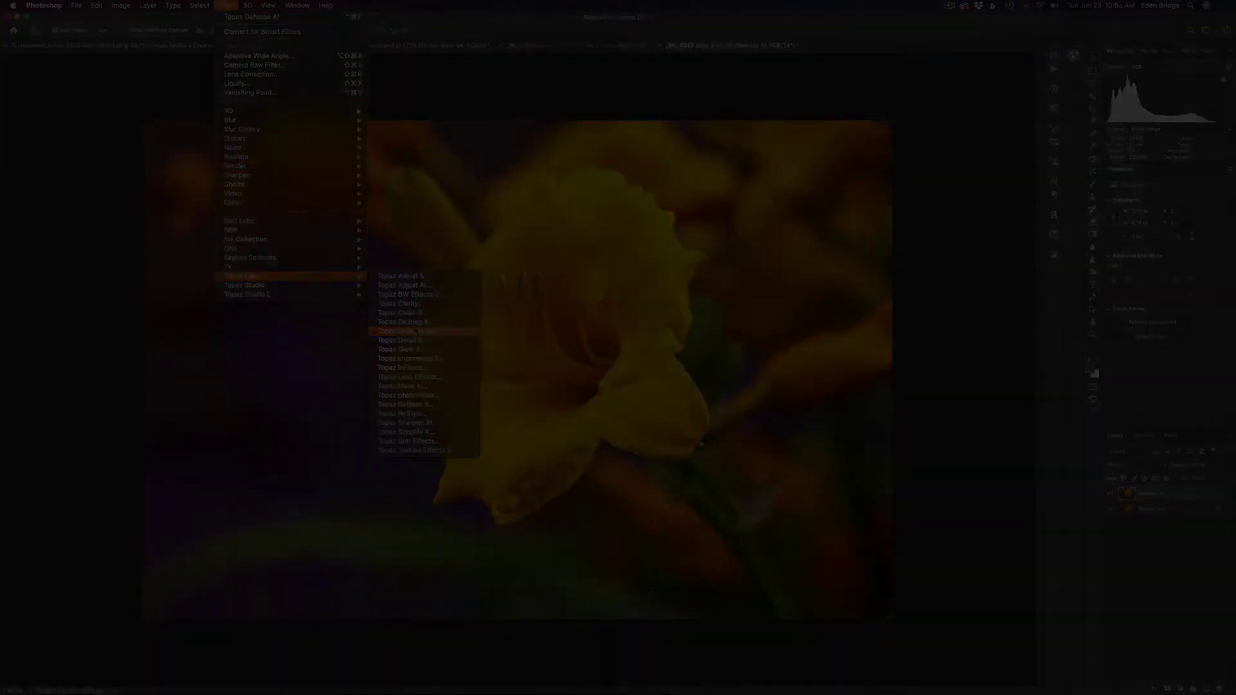
Step: Launch Topaz DeNoise AI, enable Low Light Mode, and compare stamen detail in split view
{"action": "left_click", "coordinate": [415, 331]}
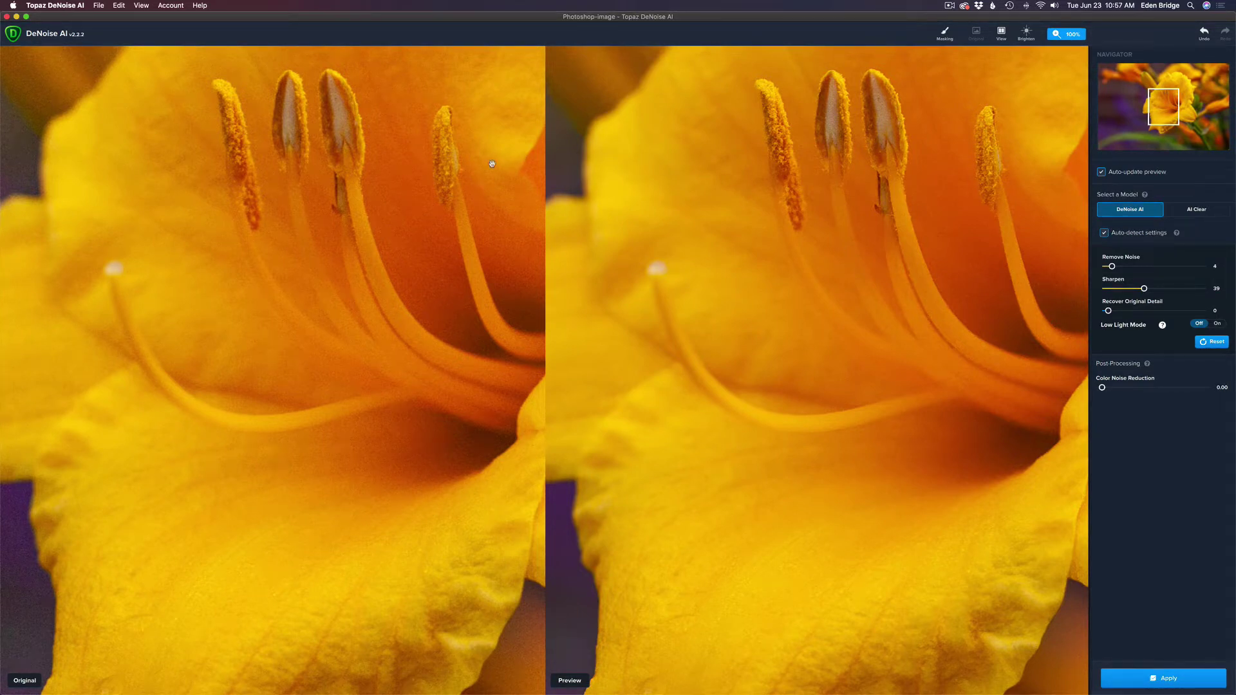
{"action": "left_click_drag", "start_coordinate": [456, 161], "coordinate": [631, 337]}
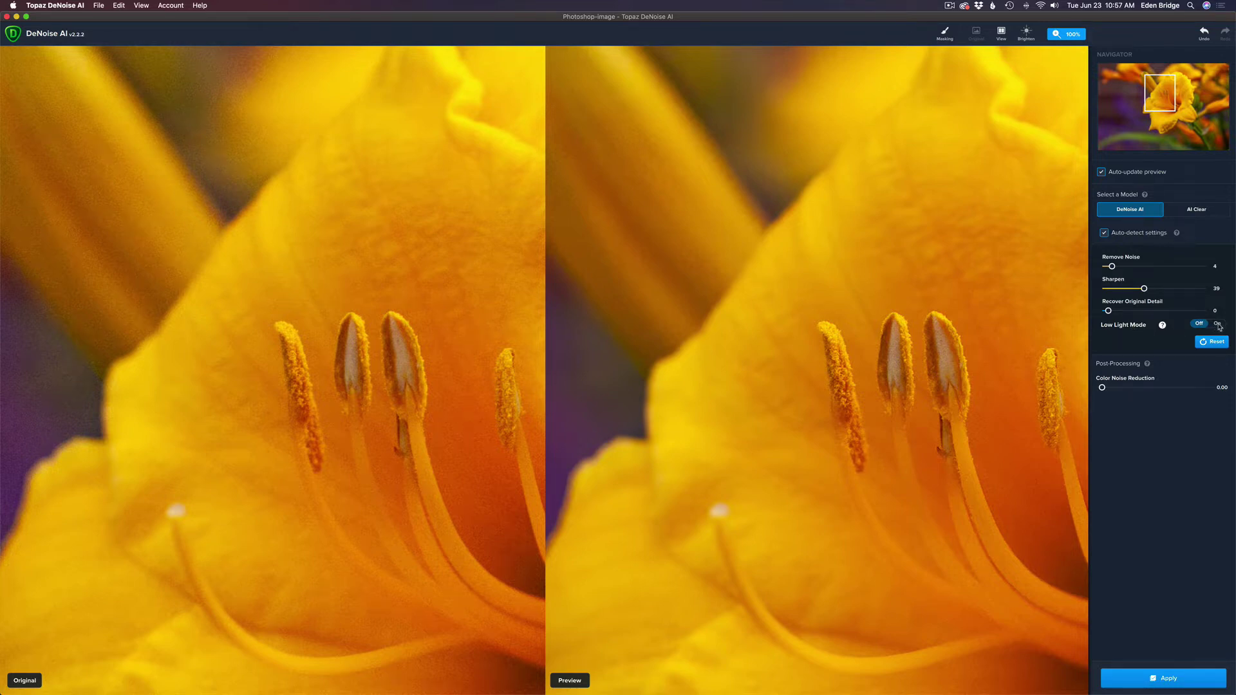
{"action": "left_click", "coordinate": [1217, 324]}
{"action": "left_click", "coordinate": [1126, 80]}
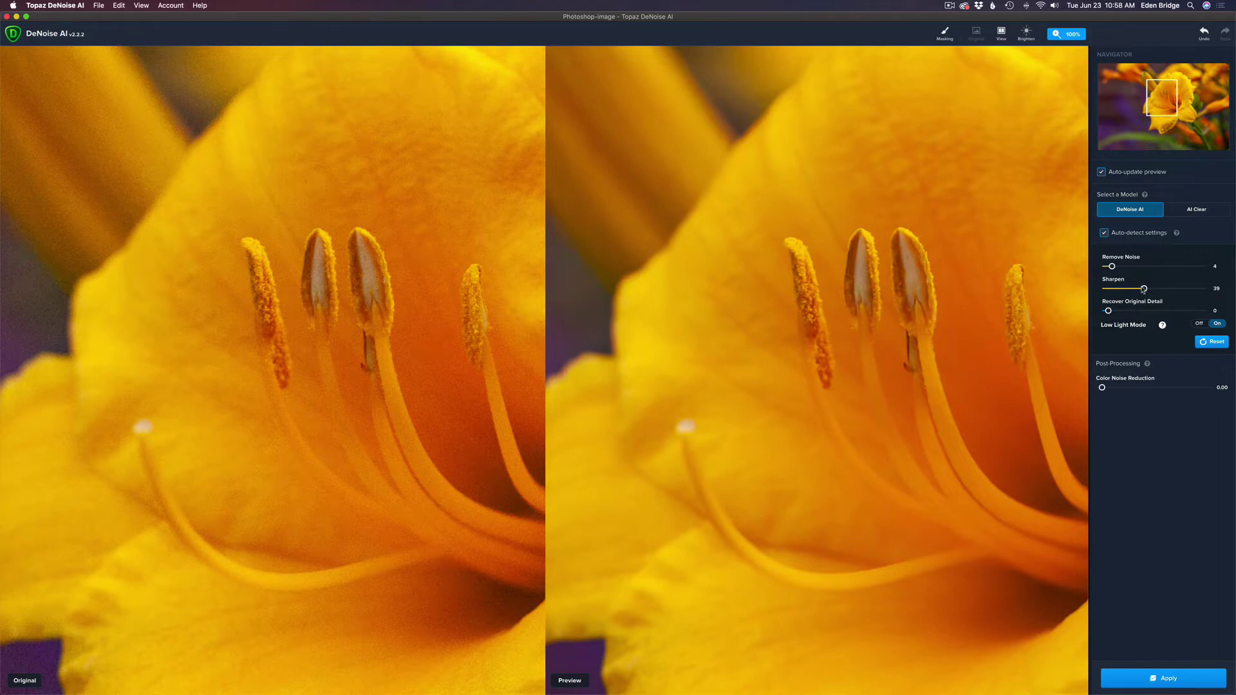
Step: Raise Sharpen from 39 to 74 and apply the denoising to the photo
{"action": "left_click_drag", "start_coordinate": [1143, 289], "coordinate": [1172, 291]}
{"action": "left_click_drag", "start_coordinate": [1171, 290], "coordinate": [1176, 289]}
{"action": "left_click", "coordinate": [1196, 686]}
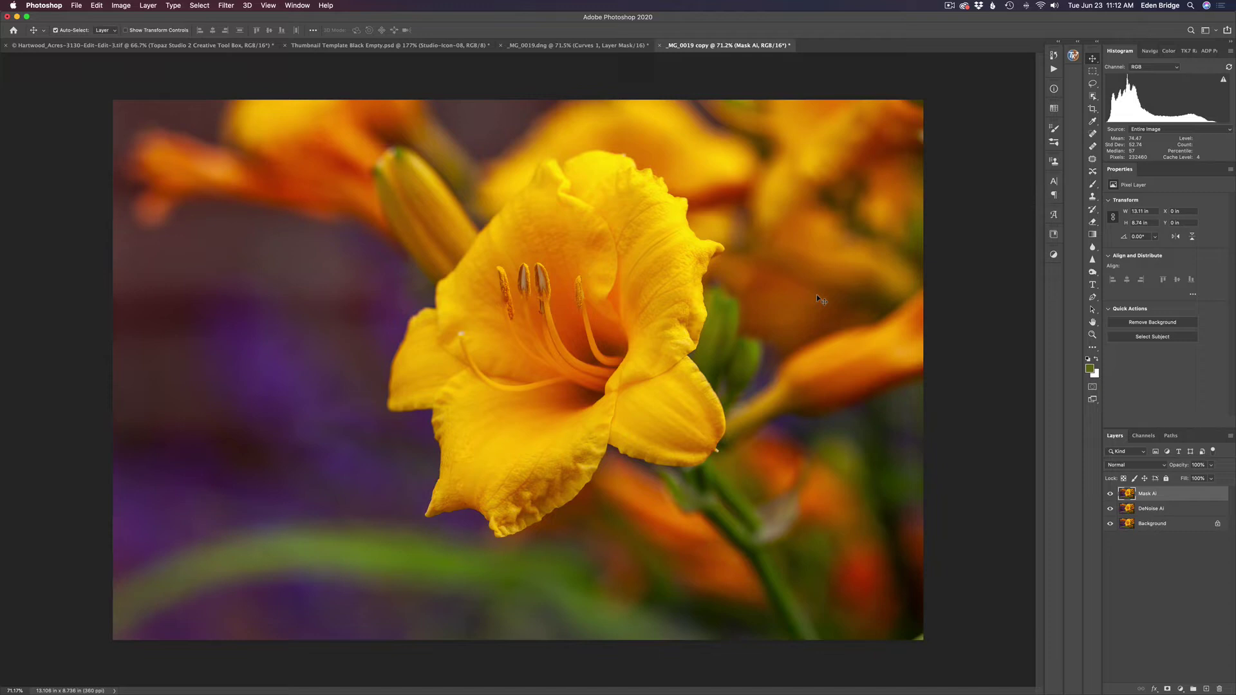
Step: Start the Topaz Mask AI plugin from the Filter menu's Topaz submenu
{"action": "left_click", "coordinate": [225, 5]}
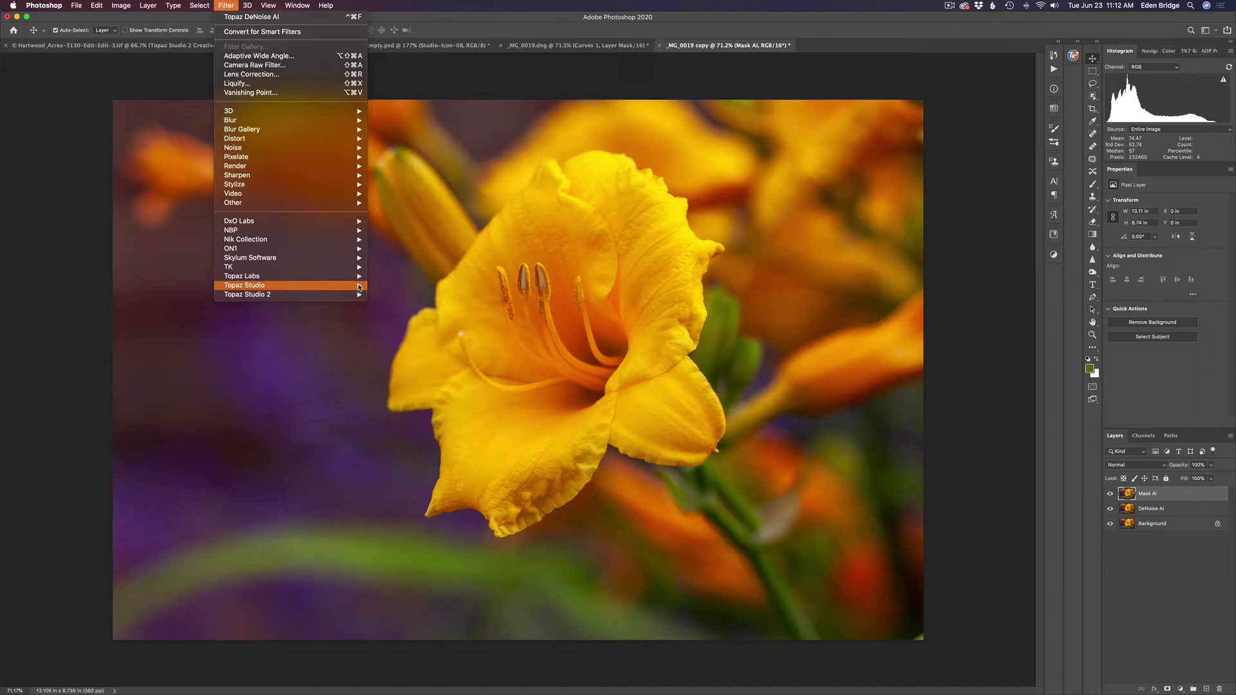
{"action": "mouse_move", "coordinate": [360, 272]}
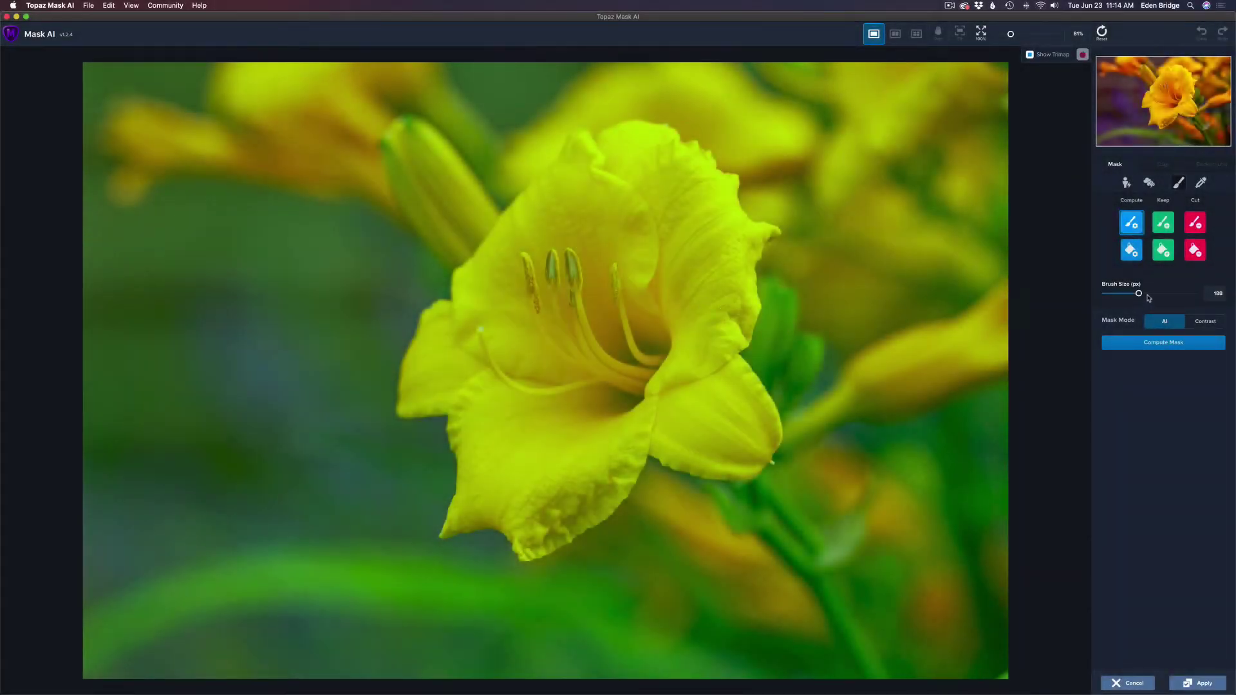
Step: Set the brush size to 100 and trace the compute edge around the daylily petals
{"action": "left_click_drag", "start_coordinate": [1138, 293], "coordinate": [1118, 294]}
{"action": "left_click_drag", "start_coordinate": [1118, 293], "coordinate": [1124, 293]}
{"action": "mouse_move", "coordinate": [573, 130]}
{"action": "left_mouse_down"}
{"action": "mouse_move", "coordinate": [464, 261]}
{"action": "mouse_move", "coordinate": [453, 301]}
{"action": "mouse_move", "coordinate": [419, 321]}
{"action": "mouse_move", "coordinate": [394, 384]}
{"action": "mouse_move", "coordinate": [396, 411]}
{"action": "mouse_move", "coordinate": [441, 415]}
{"action": "mouse_move", "coordinate": [457, 447]}
{"action": "mouse_move", "coordinate": [441, 535]}
{"action": "mouse_move", "coordinate": [484, 532]}
{"action": "mouse_move", "coordinate": [520, 555]}
{"action": "mouse_move", "coordinate": [594, 521]}
{"action": "mouse_move", "coordinate": [641, 455]}
{"action": "mouse_move", "coordinate": [738, 479]}
{"action": "mouse_move", "coordinate": [764, 469]}
{"action": "mouse_move", "coordinate": [778, 435]}
{"action": "mouse_move", "coordinate": [744, 358]}
{"action": "mouse_move", "coordinate": [755, 261]}
{"action": "mouse_move", "coordinate": [777, 233]}
{"action": "mouse_move", "coordinate": [747, 216]}
{"action": "mouse_move", "coordinate": [736, 180]}
{"action": "mouse_move", "coordinate": [674, 125]}
{"action": "mouse_move", "coordinate": [574, 127]}
{"action": "mouse_move", "coordinate": [570, 153]}
{"action": "left_mouse_up"}
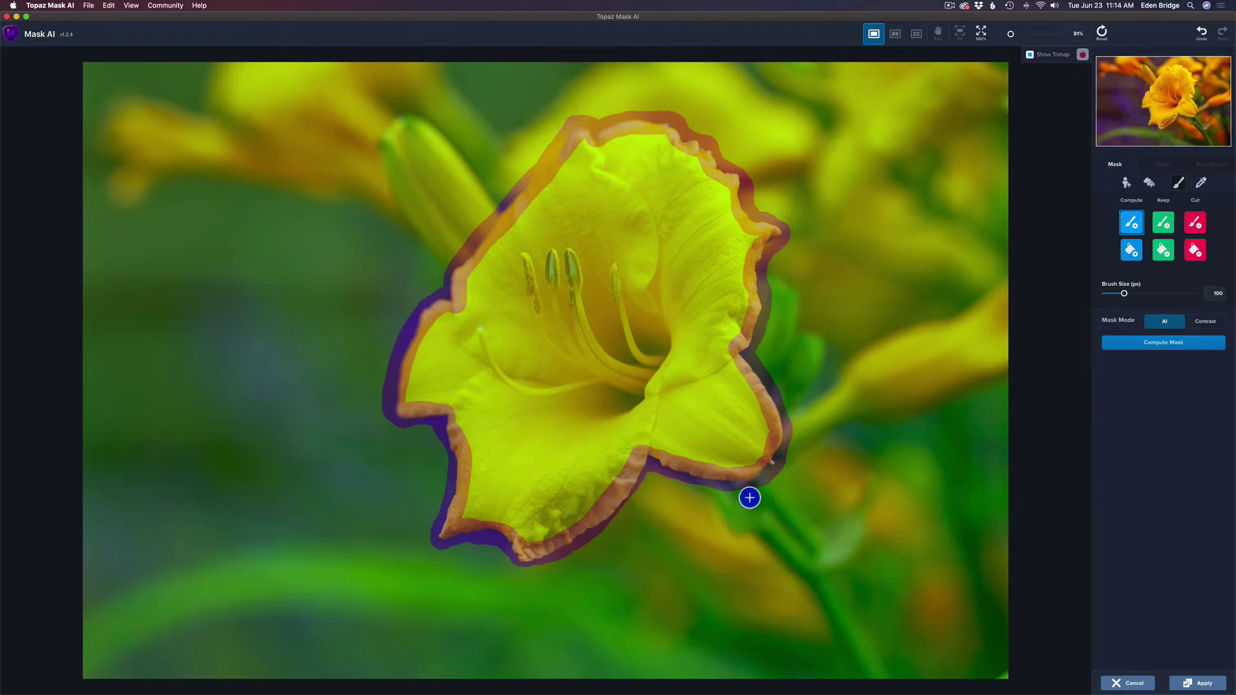
Step: Fill the background with the red Cut bucket and compute the daylily mask
{"action": "left_click", "coordinate": [1197, 251]}
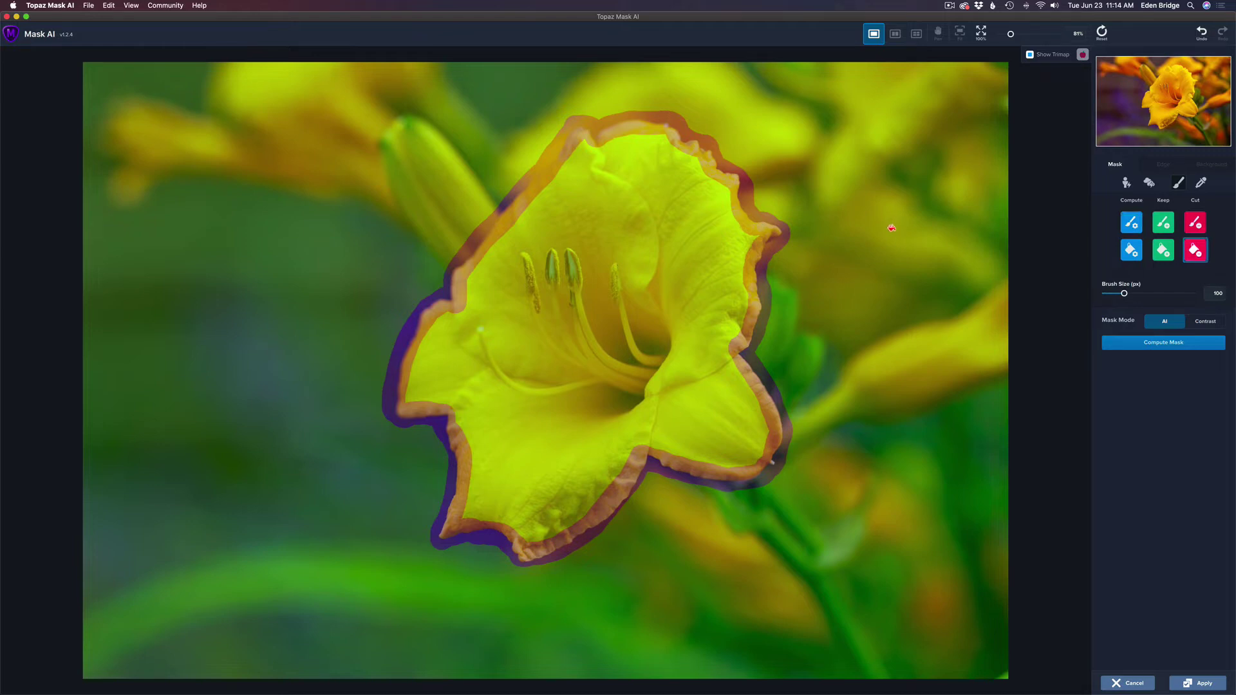
{"action": "left_click", "coordinate": [891, 227]}
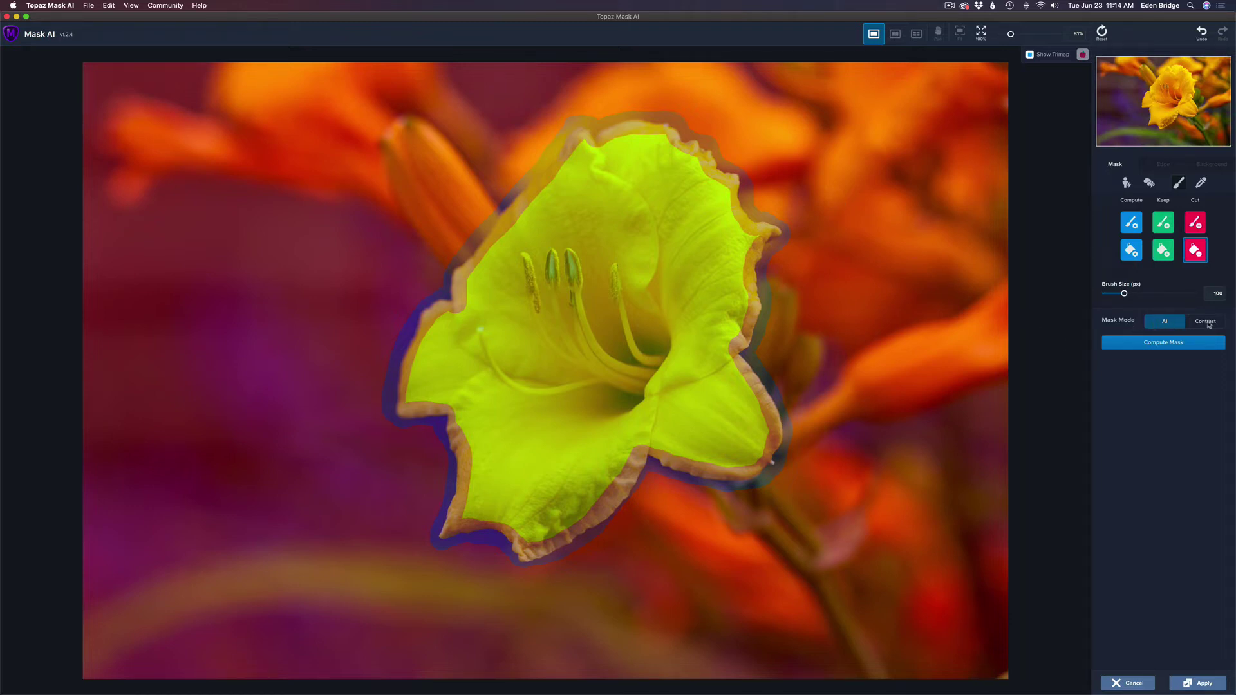
{"action": "left_click", "coordinate": [1163, 343]}
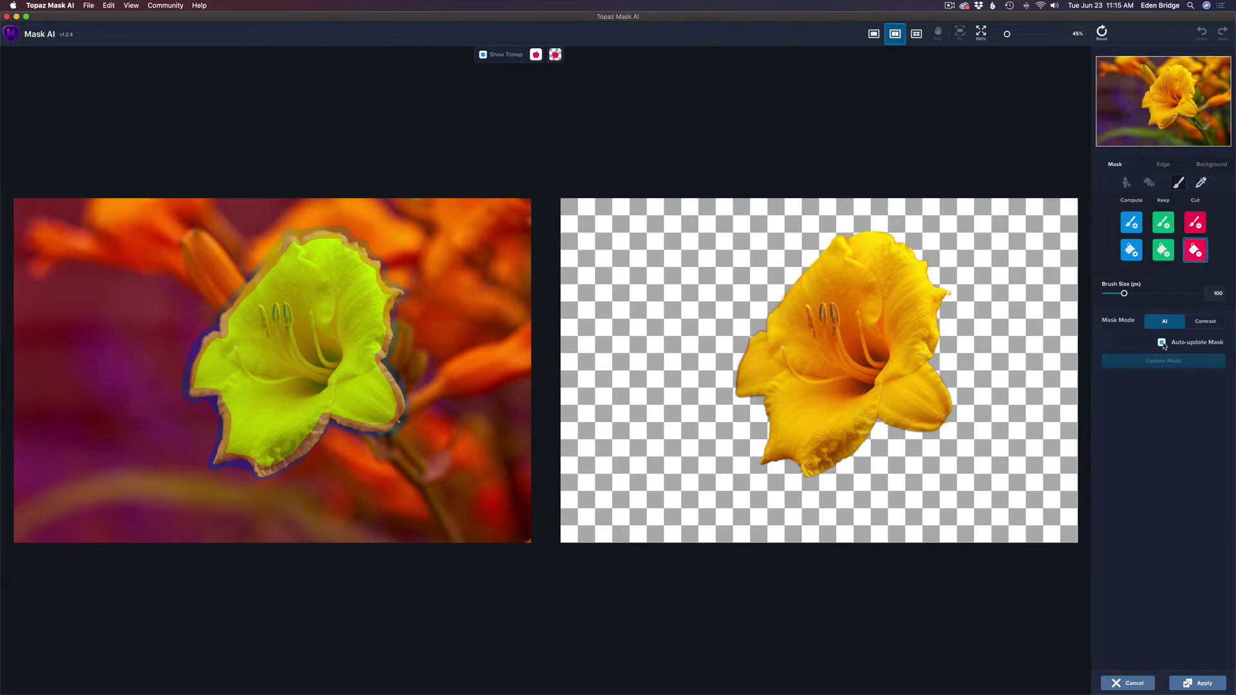
Step: Choose Blur as the background replacement and hide the trimap overlay
{"action": "left_click", "coordinate": [1209, 165]}
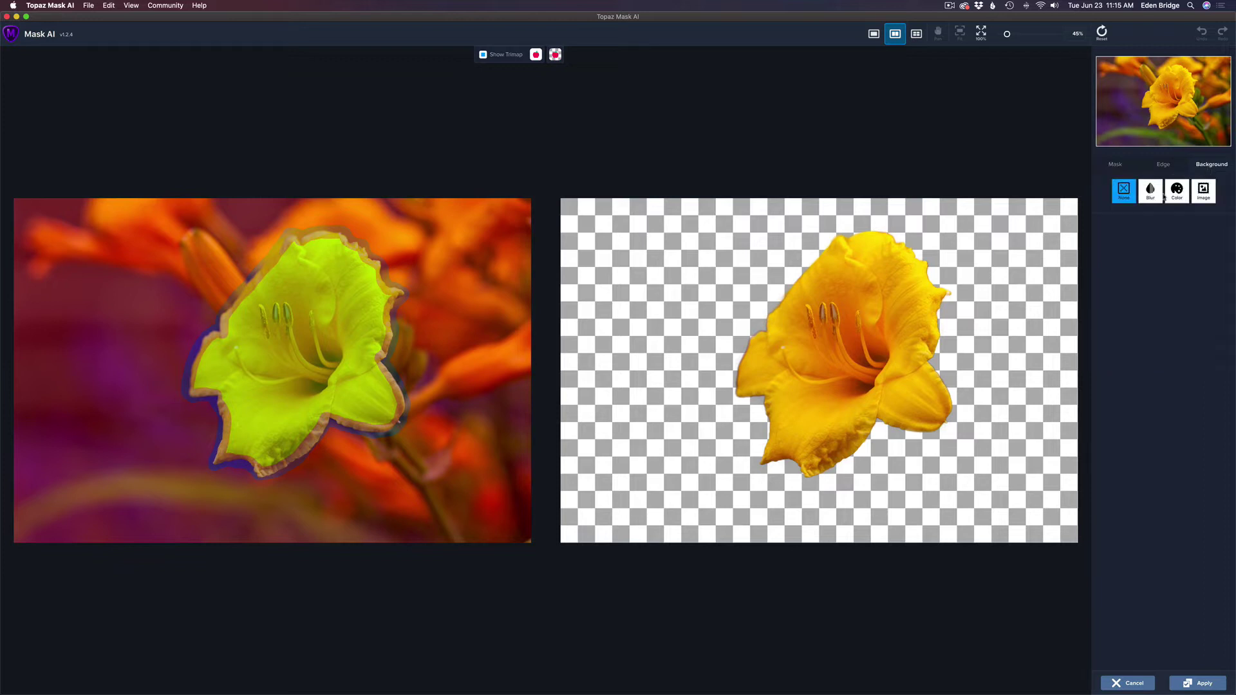
{"action": "left_click", "coordinate": [1151, 192]}
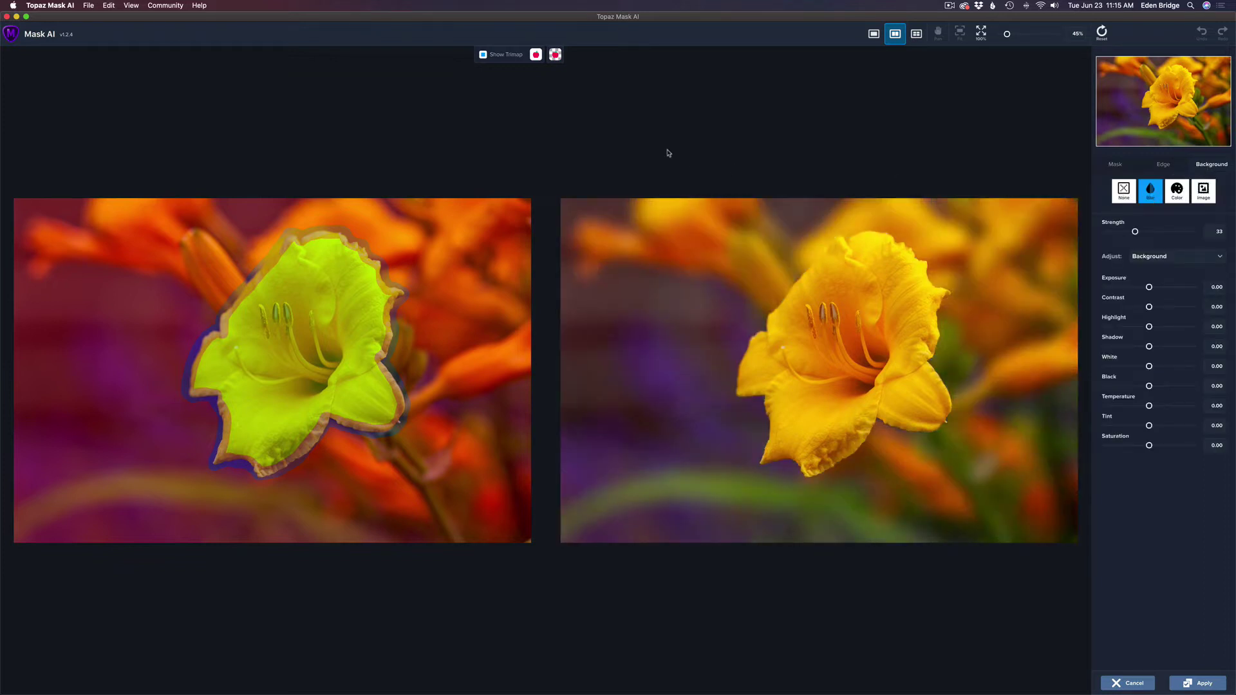
{"action": "left_click", "coordinate": [482, 55]}
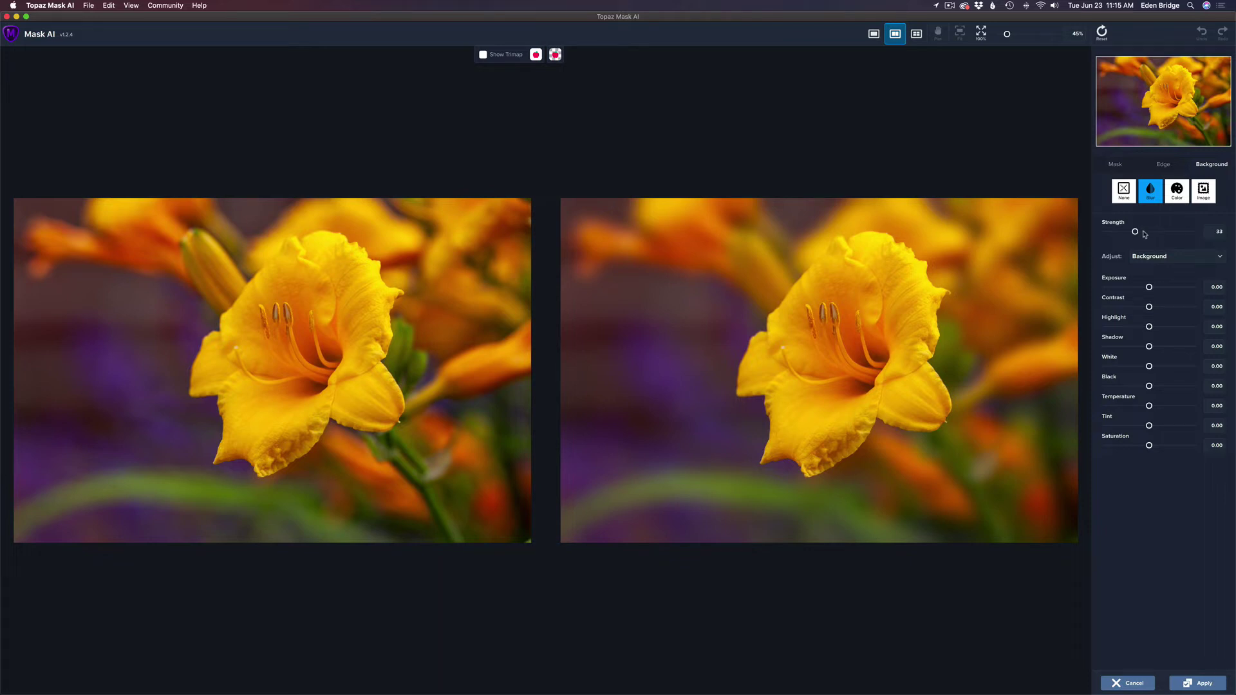
Step: Try blur strengths from 0 to 100, settle on 21, and zoom to check
{"action": "mouse_move", "coordinate": [1134, 232]}
{"action": "left_mouse_down"}
{"action": "mouse_move", "coordinate": [1094, 234]}
{"action": "mouse_move", "coordinate": [1127, 238]}
{"action": "left_mouse_up"}
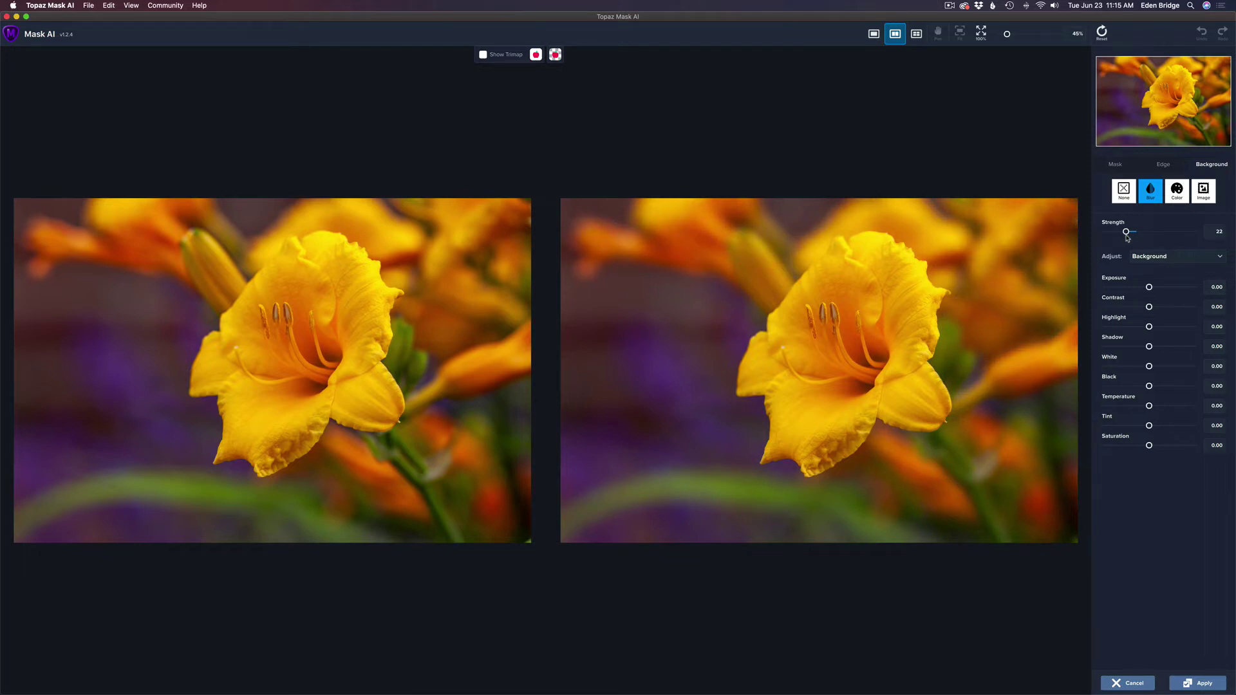
{"action": "mouse_move", "coordinate": [1127, 238]}
{"action": "left_mouse_down"}
{"action": "mouse_move", "coordinate": [1195, 237]}
{"action": "mouse_move", "coordinate": [1098, 248]}
{"action": "mouse_move", "coordinate": [1123, 249]}
{"action": "left_mouse_up"}
{"action": "left_click_drag", "start_coordinate": [1124, 249], "coordinate": [1124, 249]}
{"action": "scroll", "coordinate": [770, 369], "scroll_direction": "up", "scroll_amount": 5}
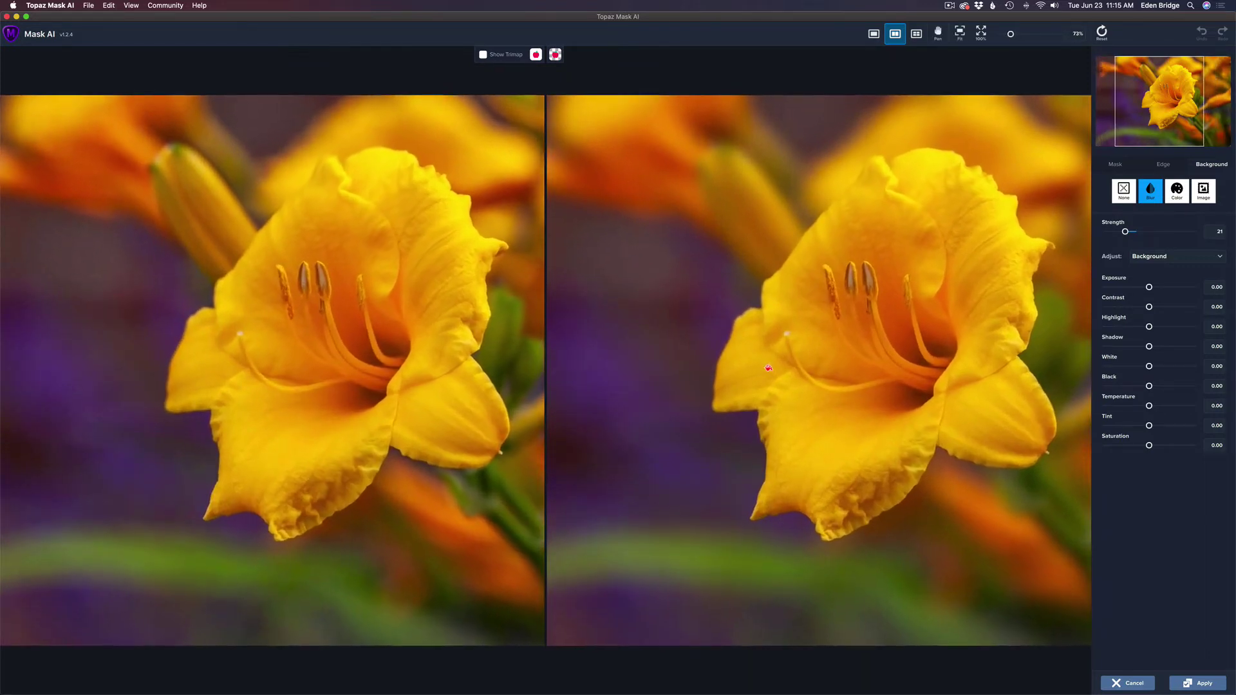
{"action": "scroll", "coordinate": [770, 369], "scroll_direction": "down", "scroll_amount": 3}
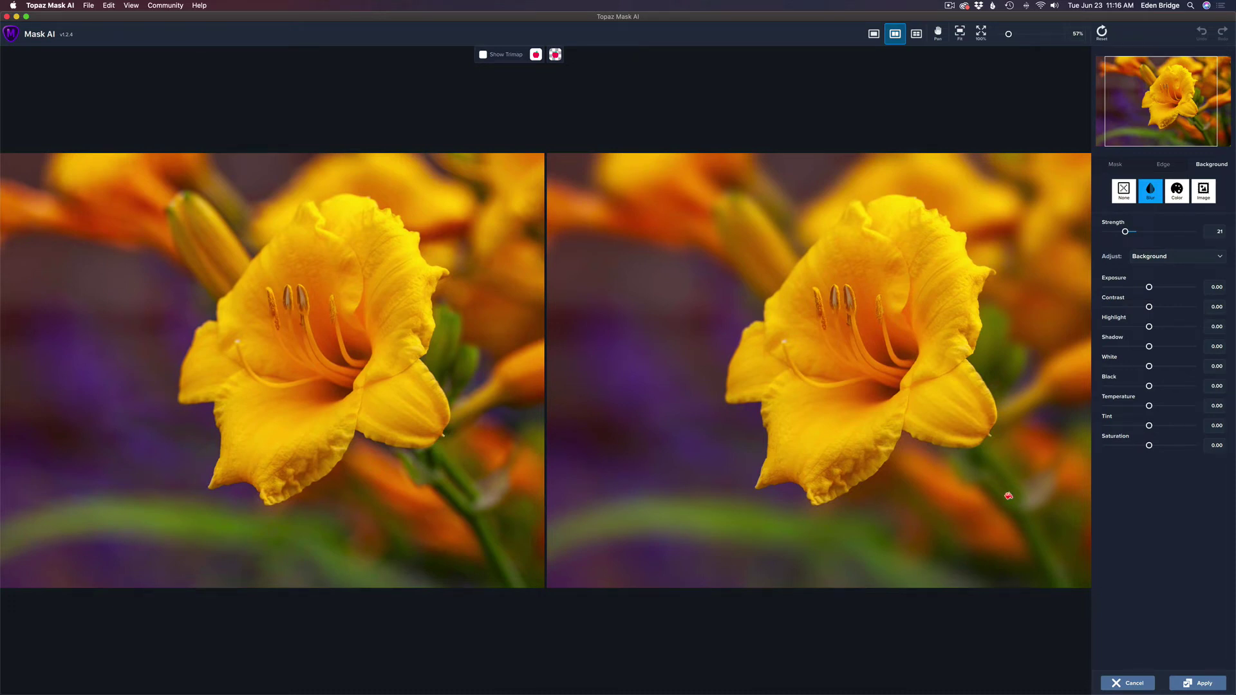
Step: Apply the blurred-background result to Photoshop as a Composite layer
{"action": "left_click", "coordinate": [1209, 684]}
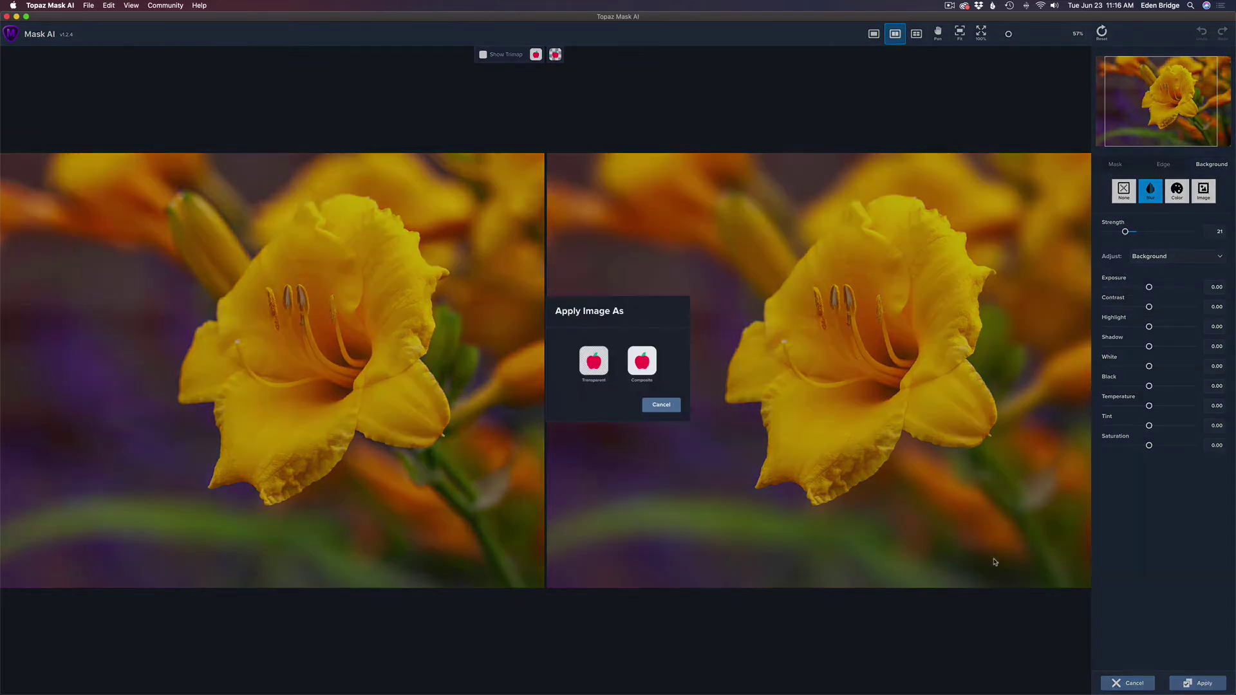
{"action": "left_click", "coordinate": [648, 363]}
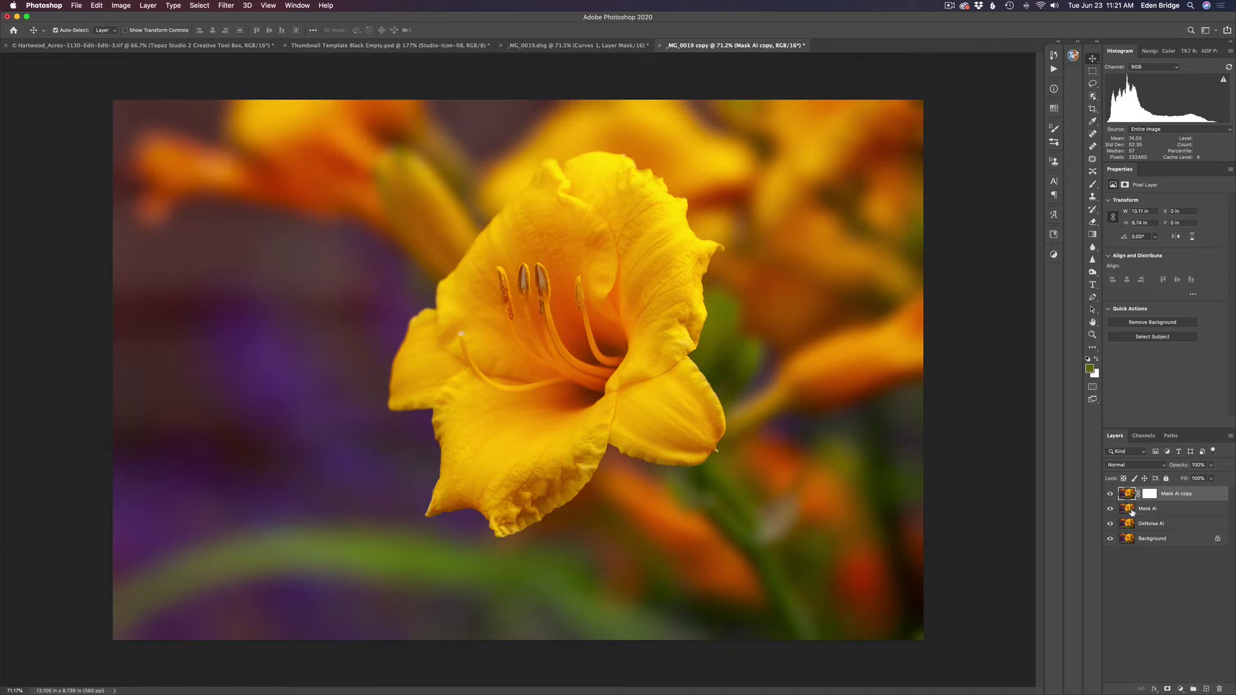
Step: Delete the Mask AI layer, then toggle Mask AI copy's visibility to compare the blur
{"action": "left_click", "coordinate": [1128, 511]}
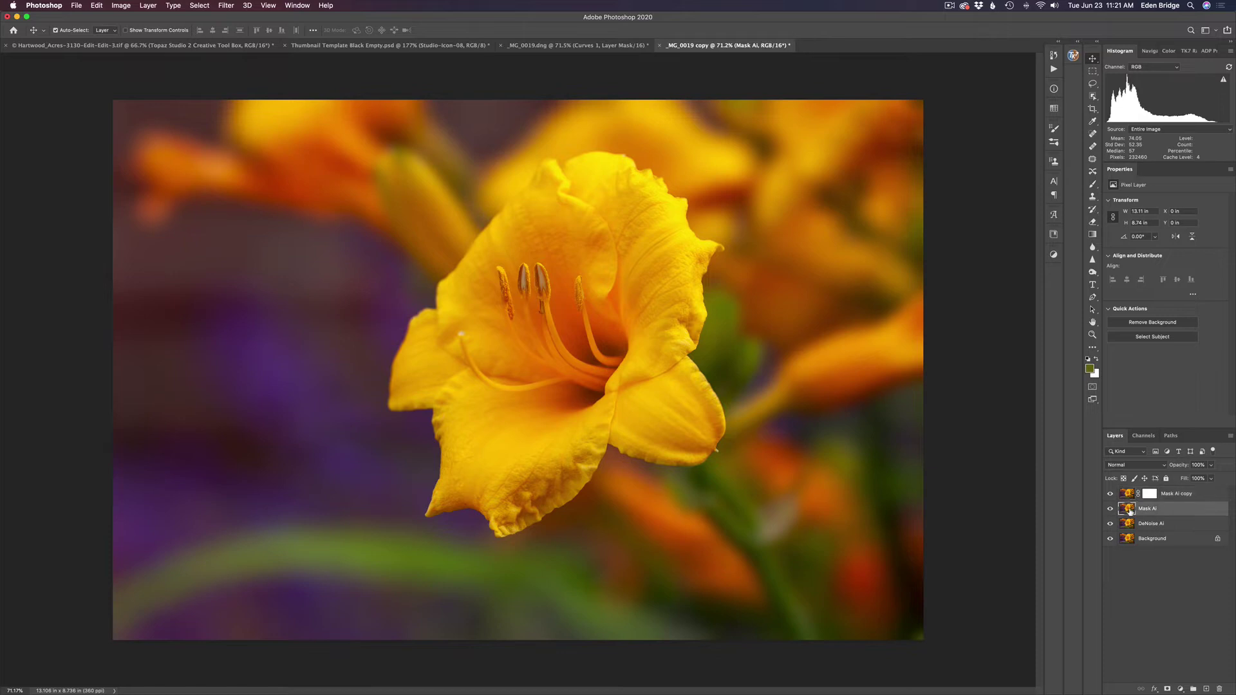
{"action": "left_click", "coordinate": [1218, 689]}
{"action": "left_click", "coordinate": [1109, 495]}
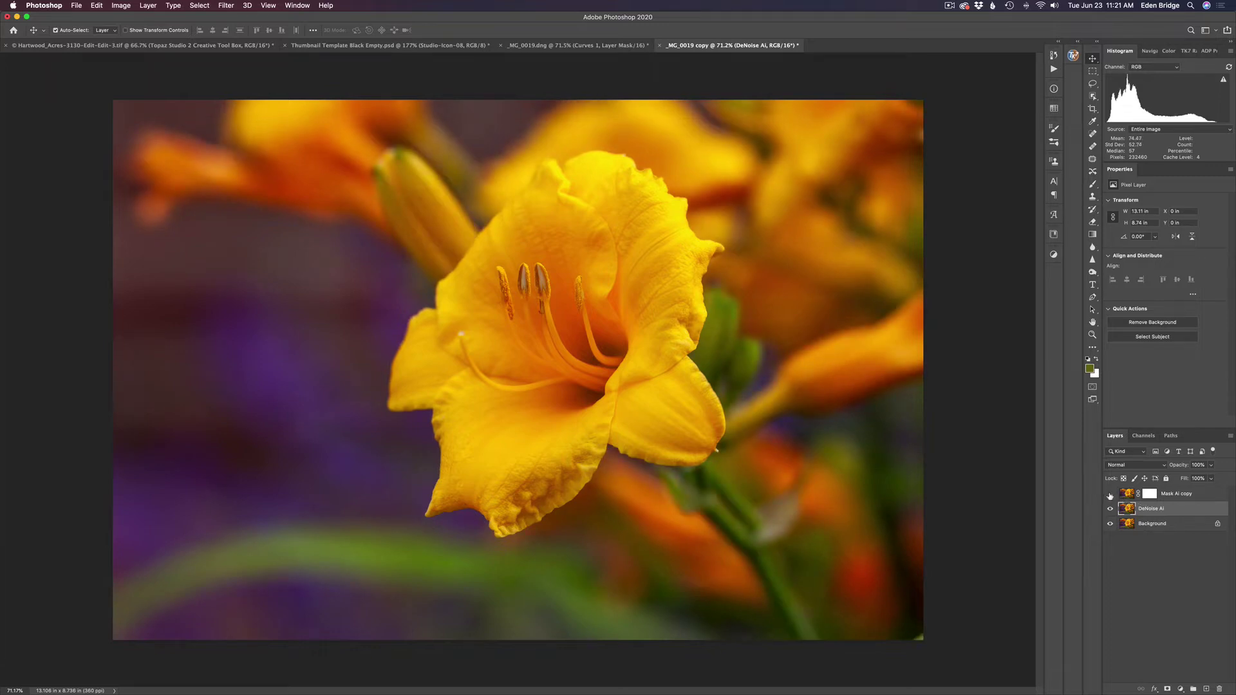
{"action": "left_click", "coordinate": [1109, 495]}
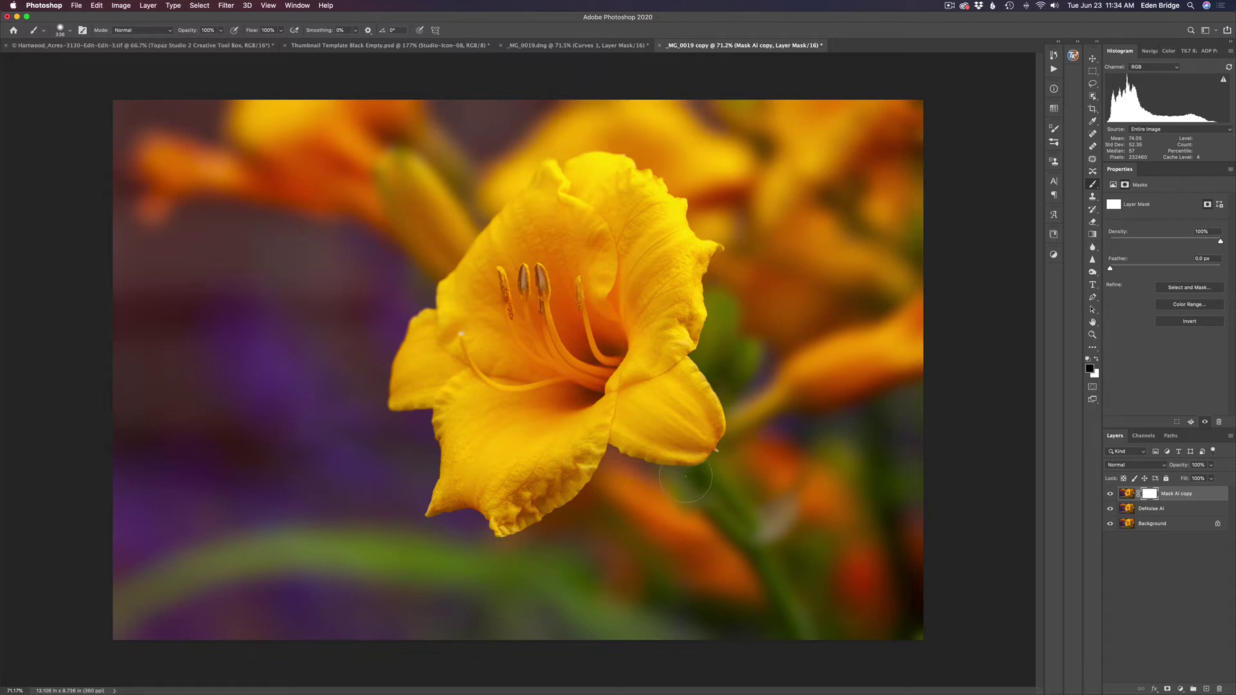
Step: Paint black on Mask AI copy's mask below the petal tip and along the stem, then compare
{"action": "mouse_move", "coordinate": [690, 487]}
{"action": "left_mouse_down"}
{"action": "mouse_move", "coordinate": [749, 548]}
{"action": "mouse_move", "coordinate": [801, 637]}
{"action": "mouse_move", "coordinate": [726, 527]}
{"action": "left_mouse_up"}
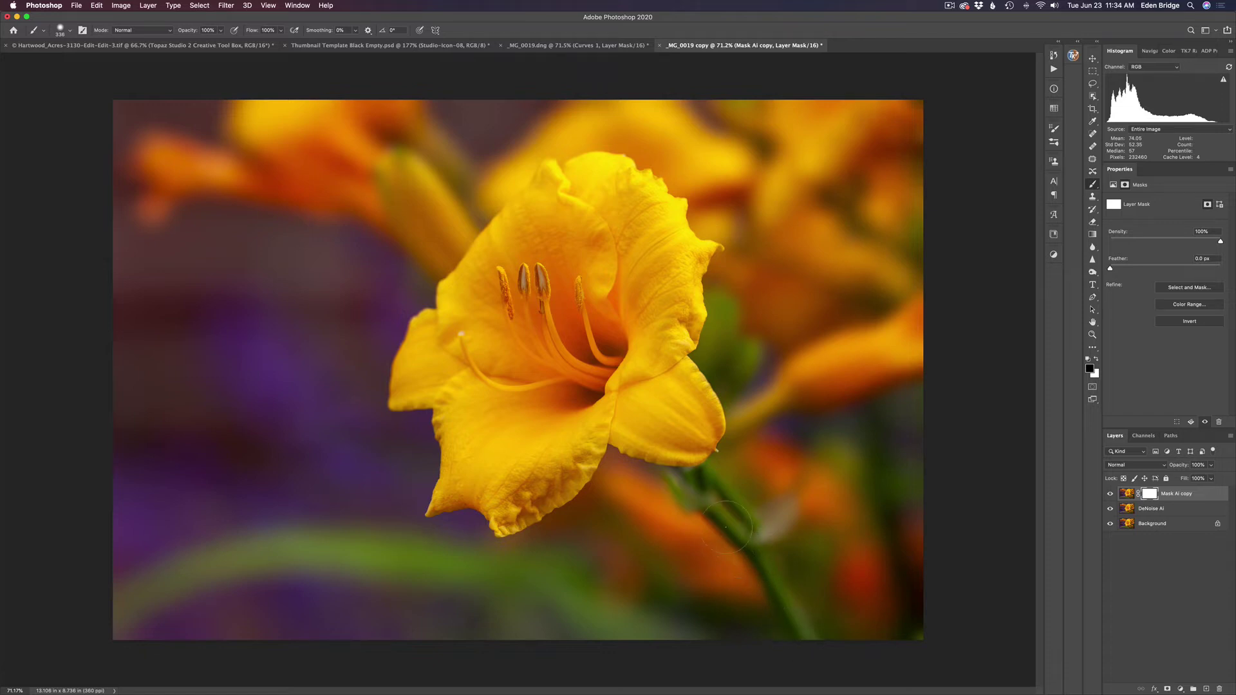
{"action": "mouse_move", "coordinate": [691, 428]}
{"action": "left_mouse_down"}
{"action": "mouse_move", "coordinate": [722, 335]}
{"action": "mouse_move", "coordinate": [710, 345]}
{"action": "mouse_move", "coordinate": [715, 310]}
{"action": "mouse_move", "coordinate": [722, 381]}
{"action": "left_mouse_up"}
{"action": "left_click", "coordinate": [1151, 495], "text": "shift"}
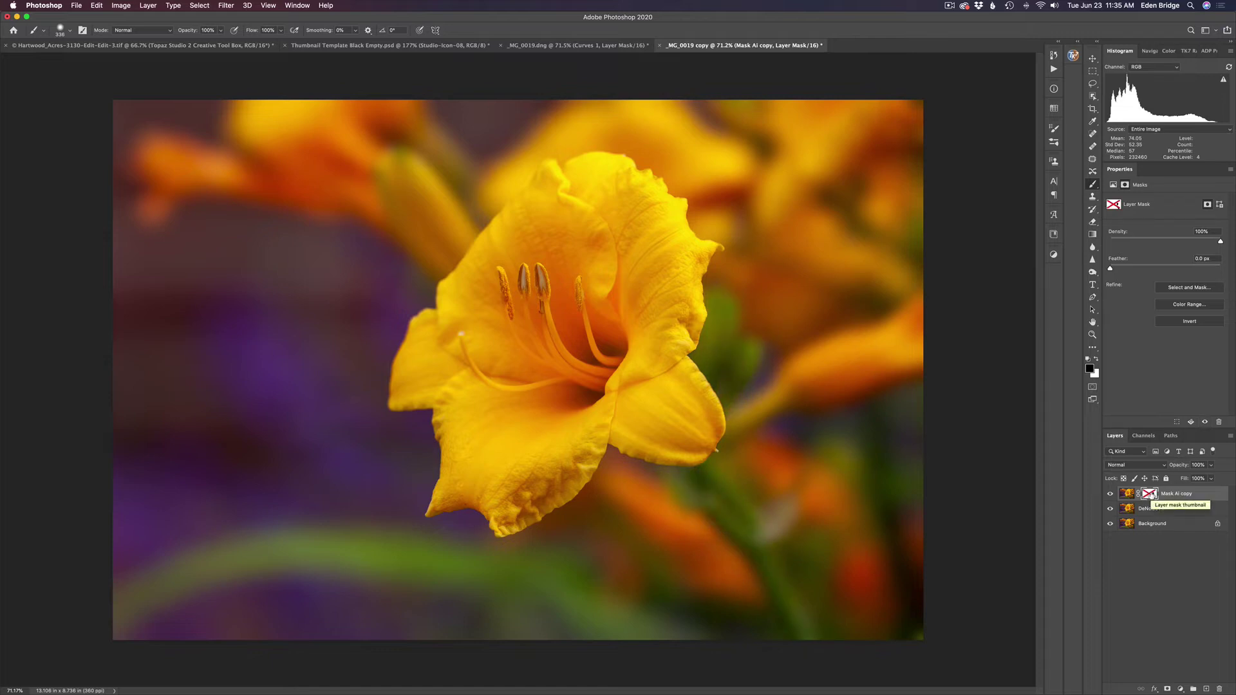
{"action": "left_click", "coordinate": [1151, 495], "text": "shift"}
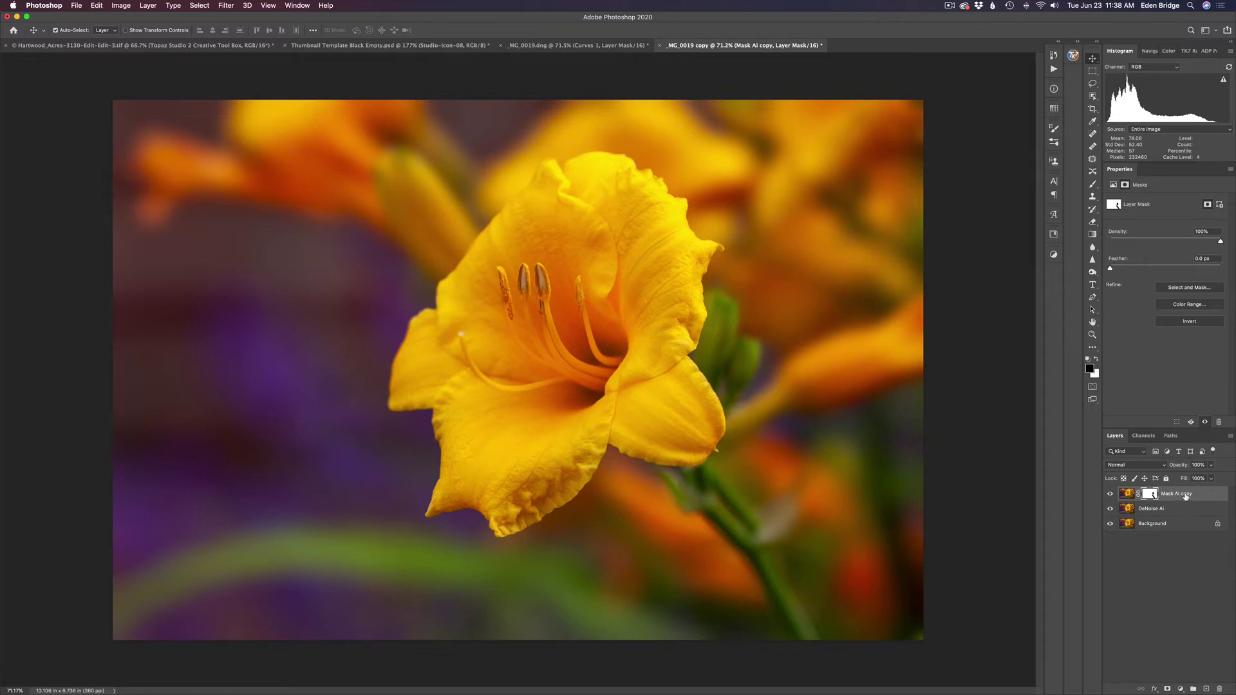
Step: Stamp all visible layers into a new layer named TS2 and open the Filter menu
{"action": "key", "text": "shift+alt+super+e"}
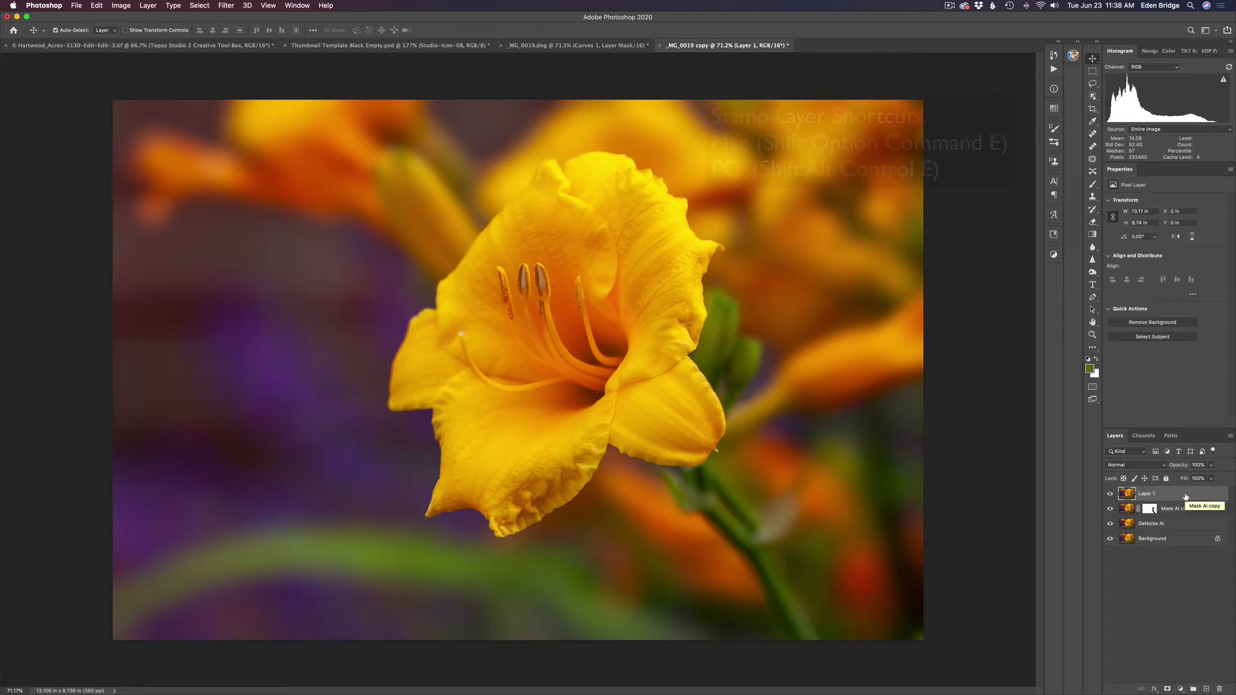
{"action": "double_click", "coordinate": [1147, 494]}
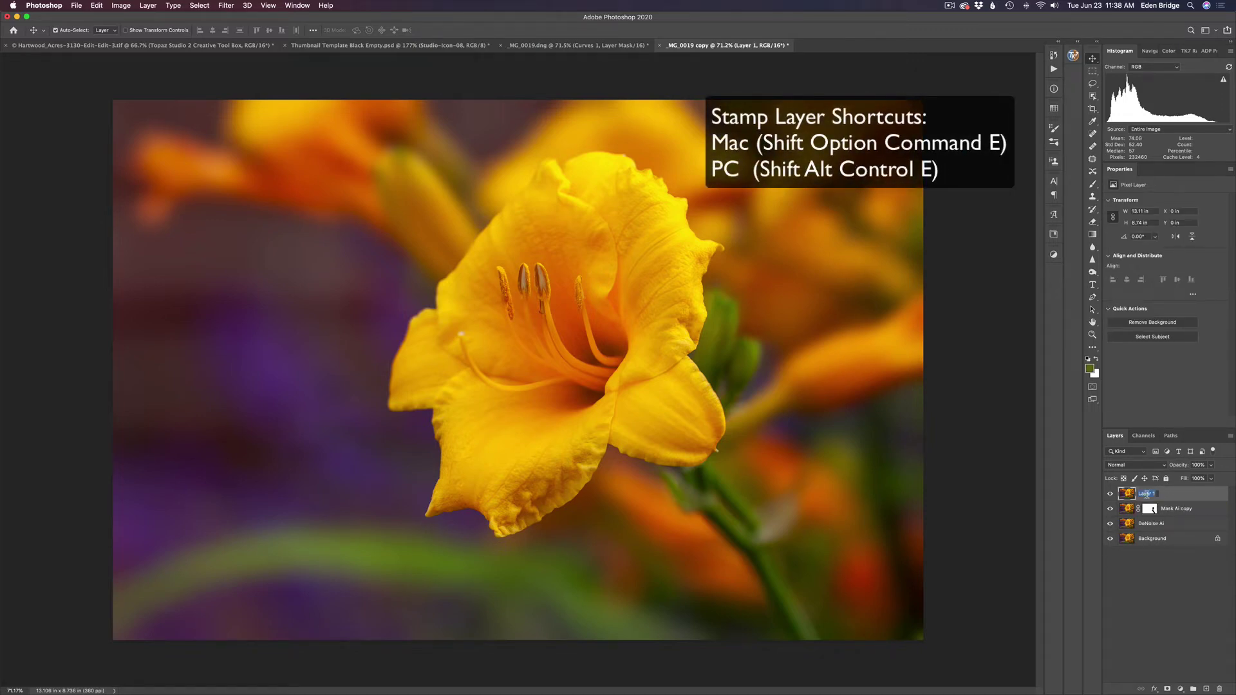
{"action": "type", "text": "TS2"}
{"action": "key", "text": "Return"}
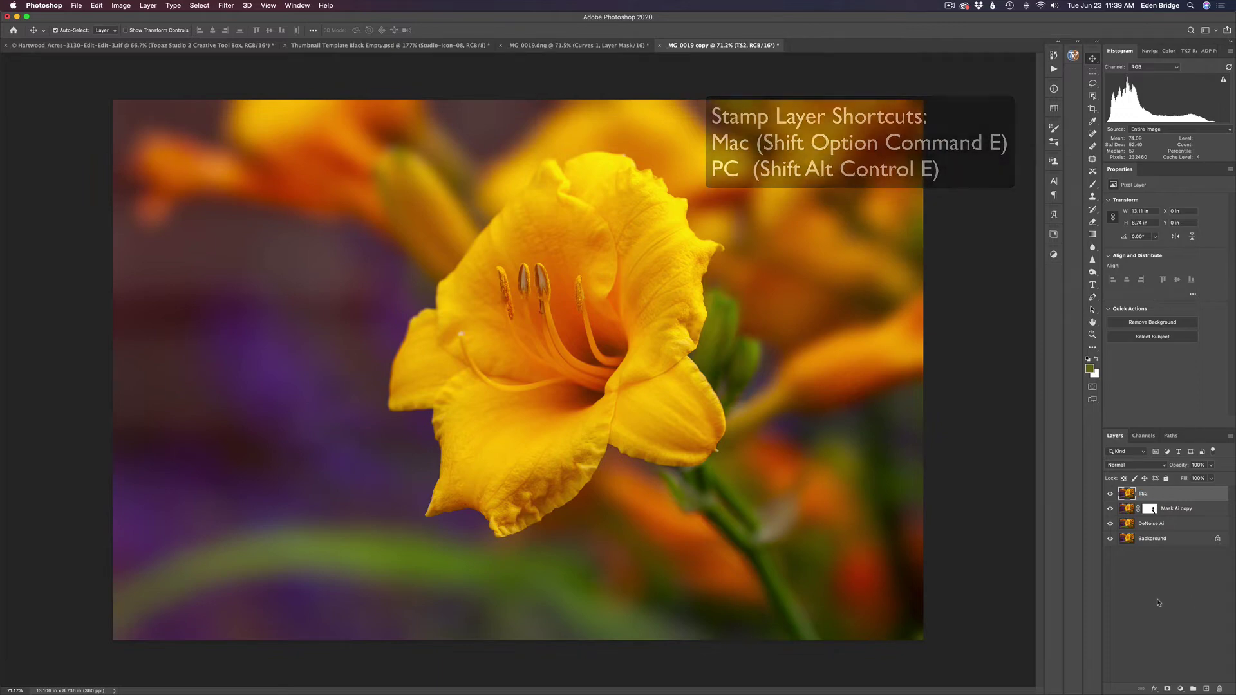
{"action": "left_click", "coordinate": [228, 6]}
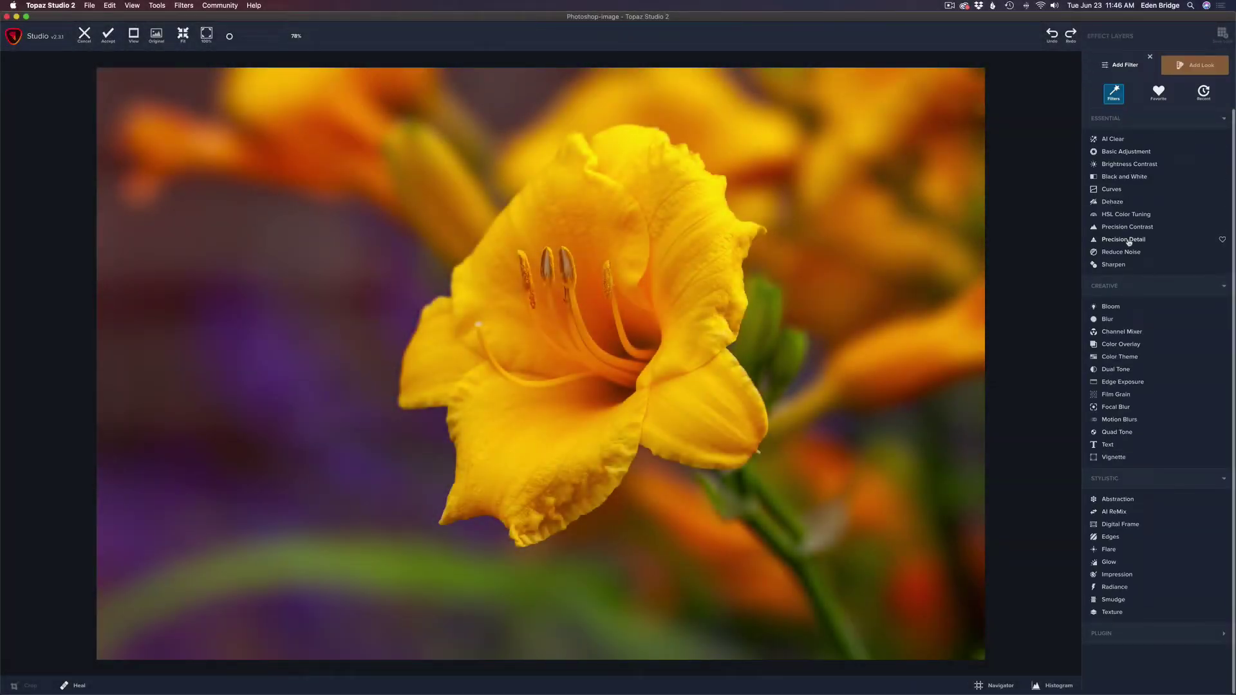
Step: Apply Precision Detail with Small 0.47, Medium 0.22, Large 0.10 and accept back into Photoshop
{"action": "left_click", "coordinate": [1128, 243]}
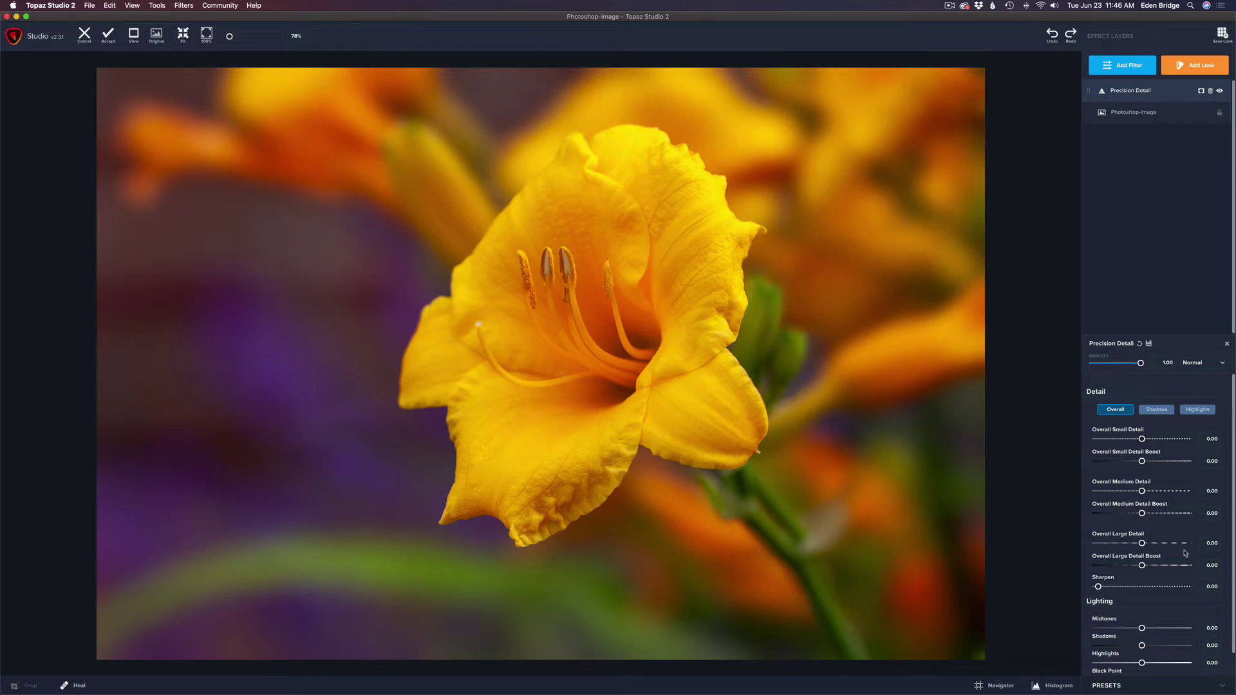
{"action": "scroll", "coordinate": [1185, 553], "scroll_direction": "down", "scroll_amount": 3}
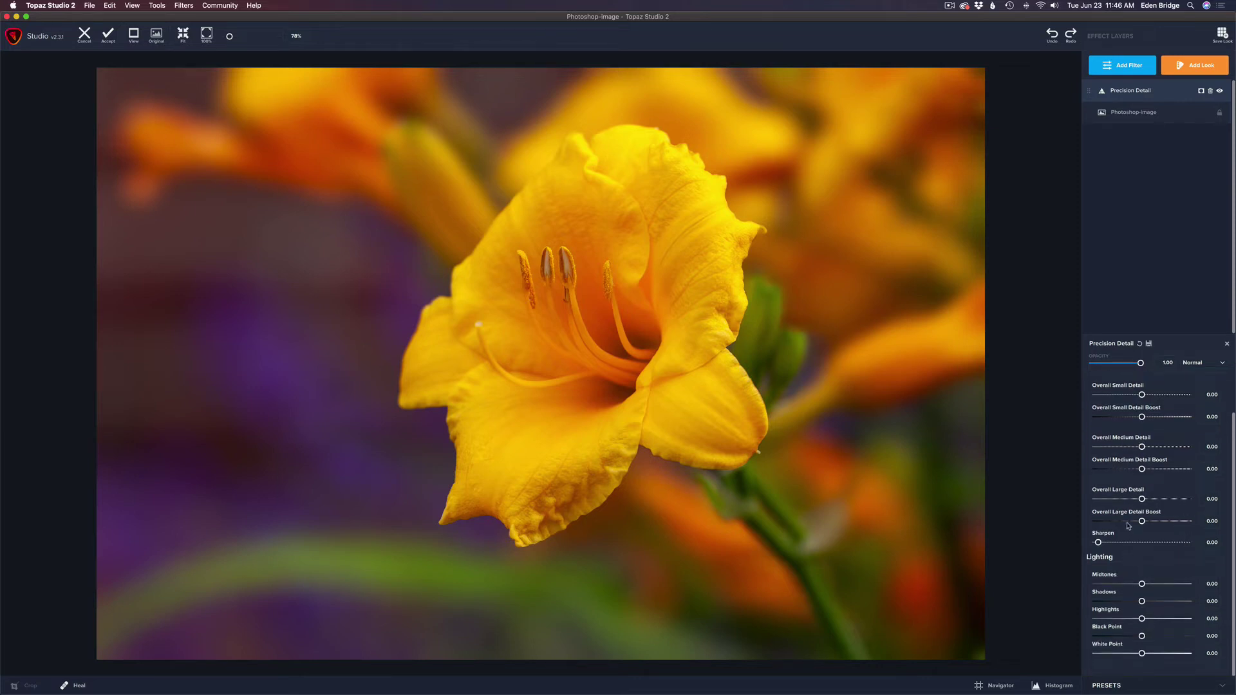
{"action": "scroll", "coordinate": [1141, 508], "scroll_direction": "up", "scroll_amount": 3}
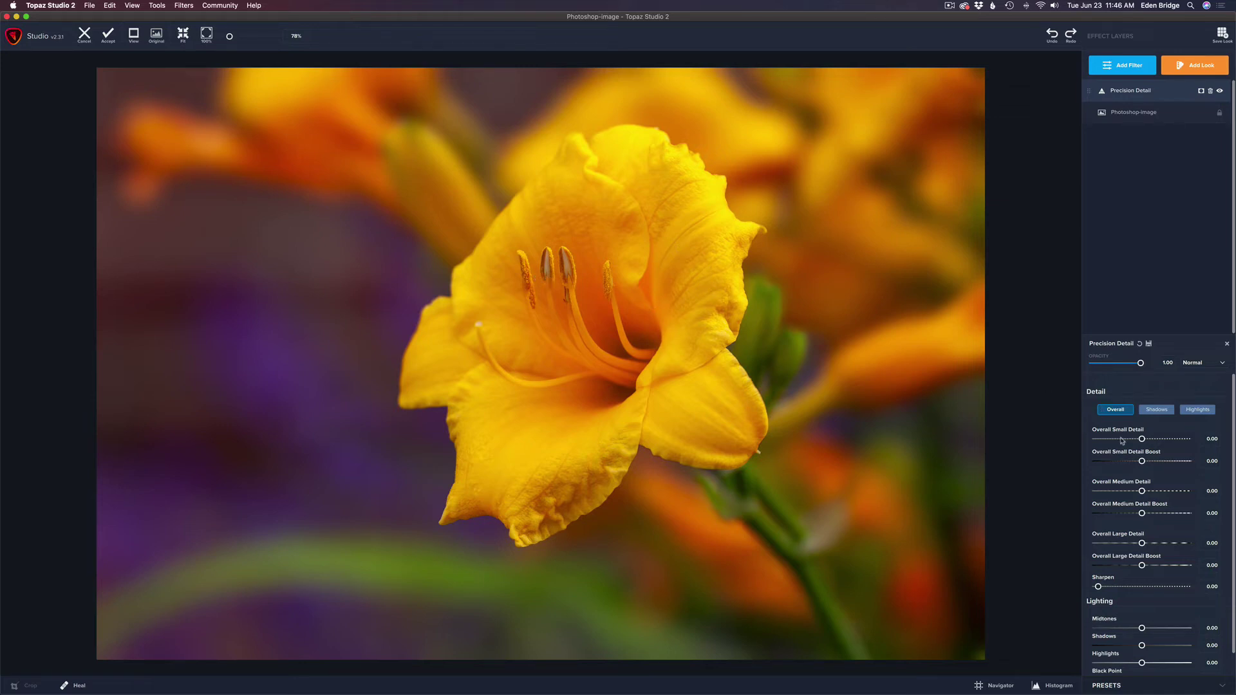
{"action": "left_click_drag", "start_coordinate": [1142, 438], "coordinate": [1162, 443]}
{"action": "left_click_drag", "start_coordinate": [1142, 491], "coordinate": [1153, 493]}
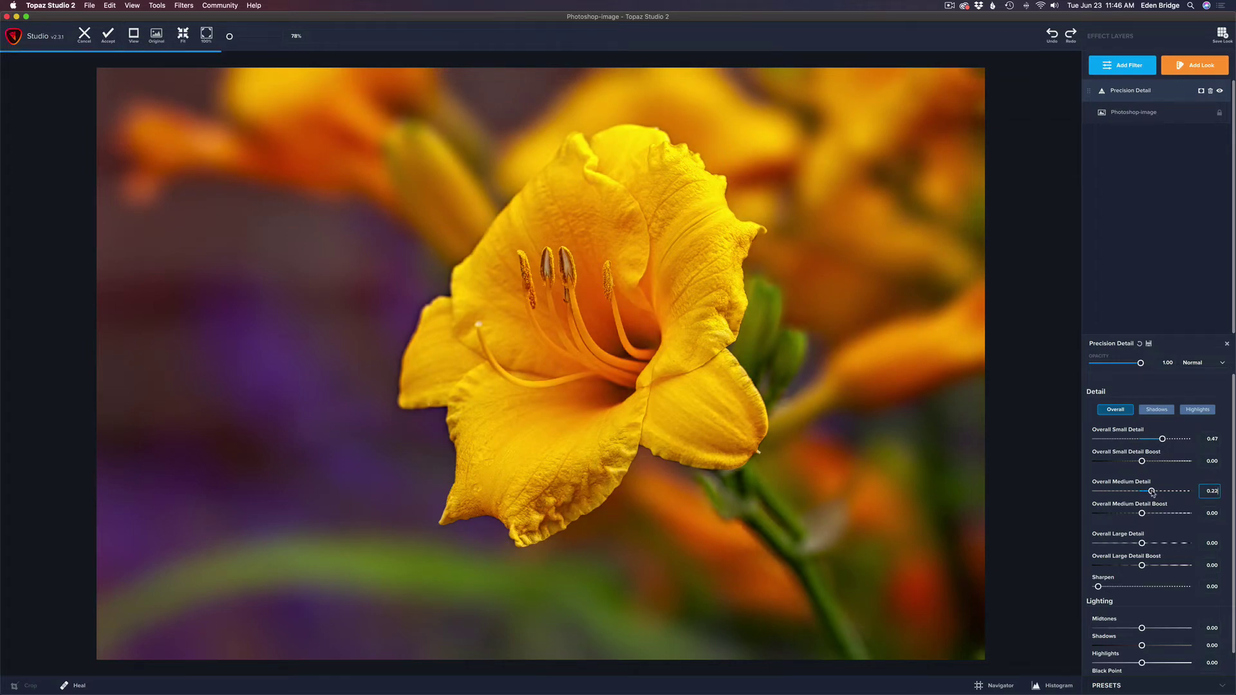
{"action": "left_click_drag", "start_coordinate": [1146, 545], "coordinate": [1146, 546]}
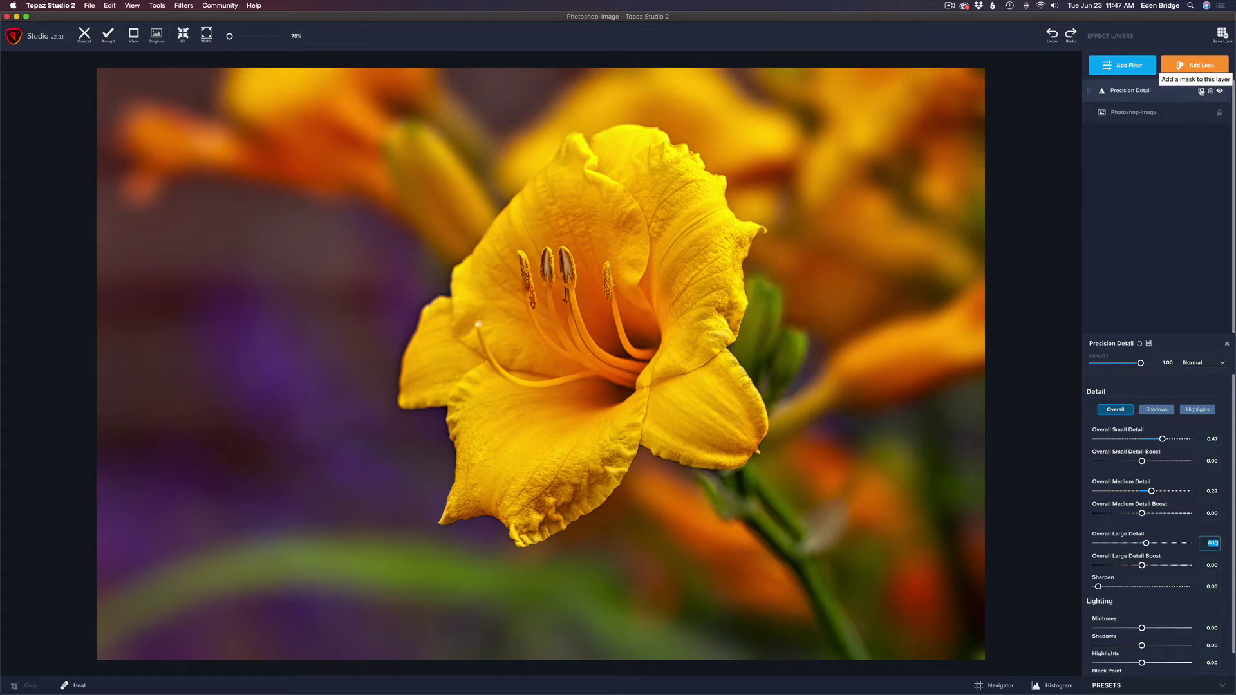
{"action": "left_click", "coordinate": [108, 38]}
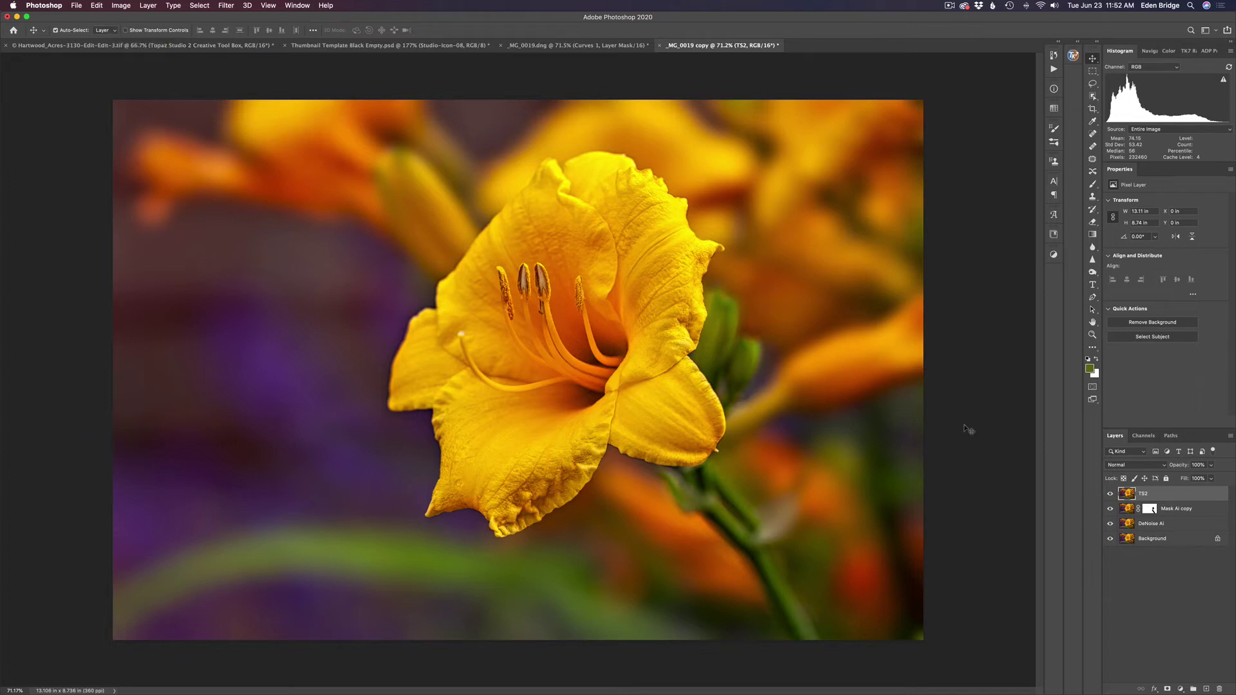
Step: Give TS2 an inverted black layer mask and ready a smaller white brush
{"action": "left_click", "coordinate": [1168, 689]}
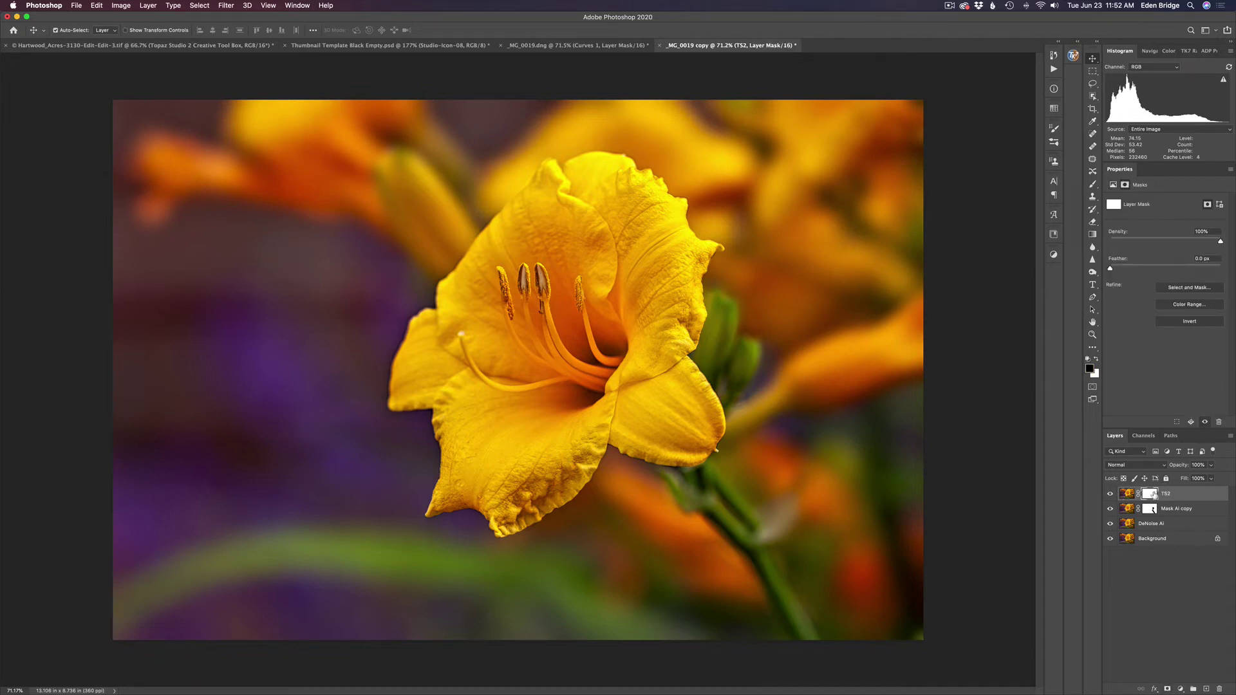
{"action": "key", "text": "super+i"}
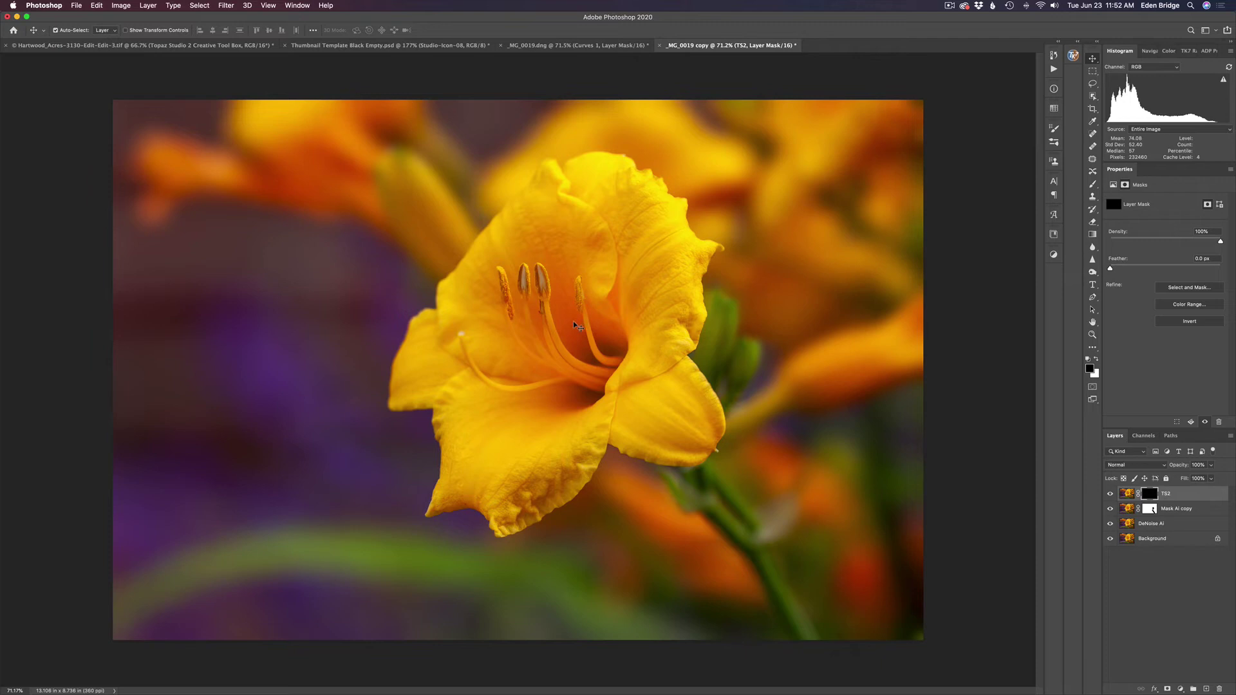
{"action": "key", "text": "b"}
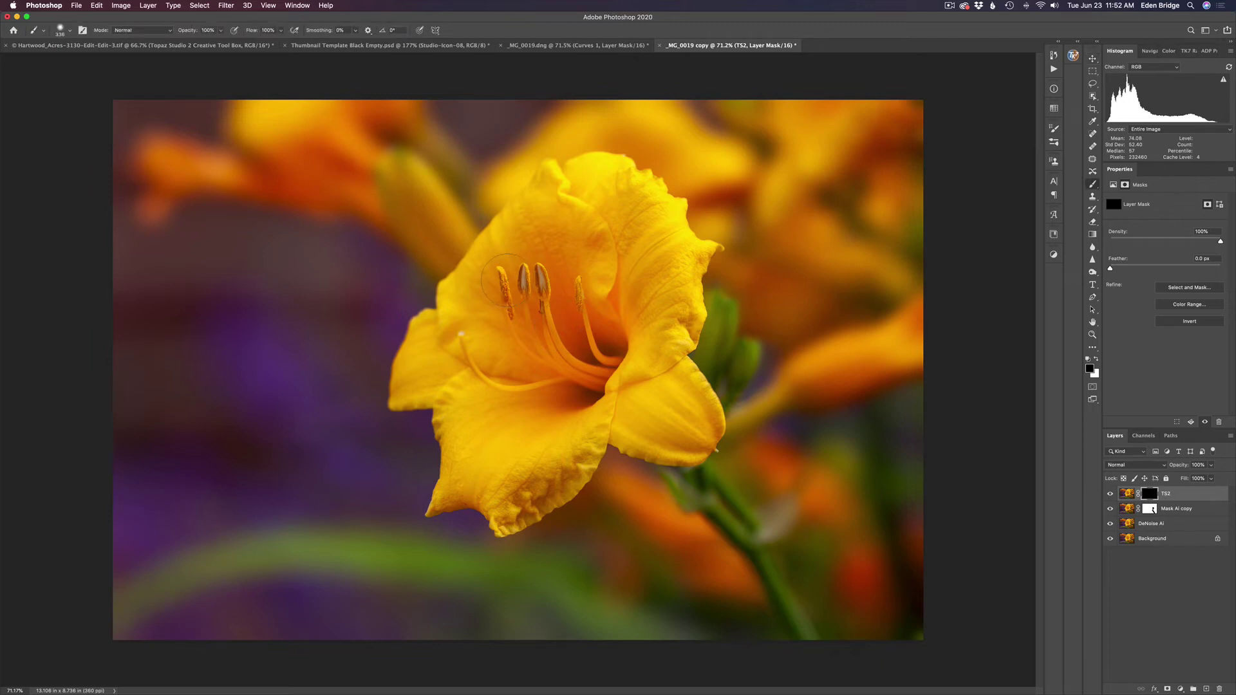
{"action": "left_click_drag", "start_coordinate": [505, 279], "coordinate": [454, 278]}
{"action": "key", "text": "x"}
Step: Set the brush to 20% opacity and about 169 px, then add an empty Layer 1 on top
{"action": "key", "text": "2"}
{"action": "left_click_drag", "start_coordinate": [555, 490], "coordinate": [566, 490]}
{"action": "key", "text": "v"}
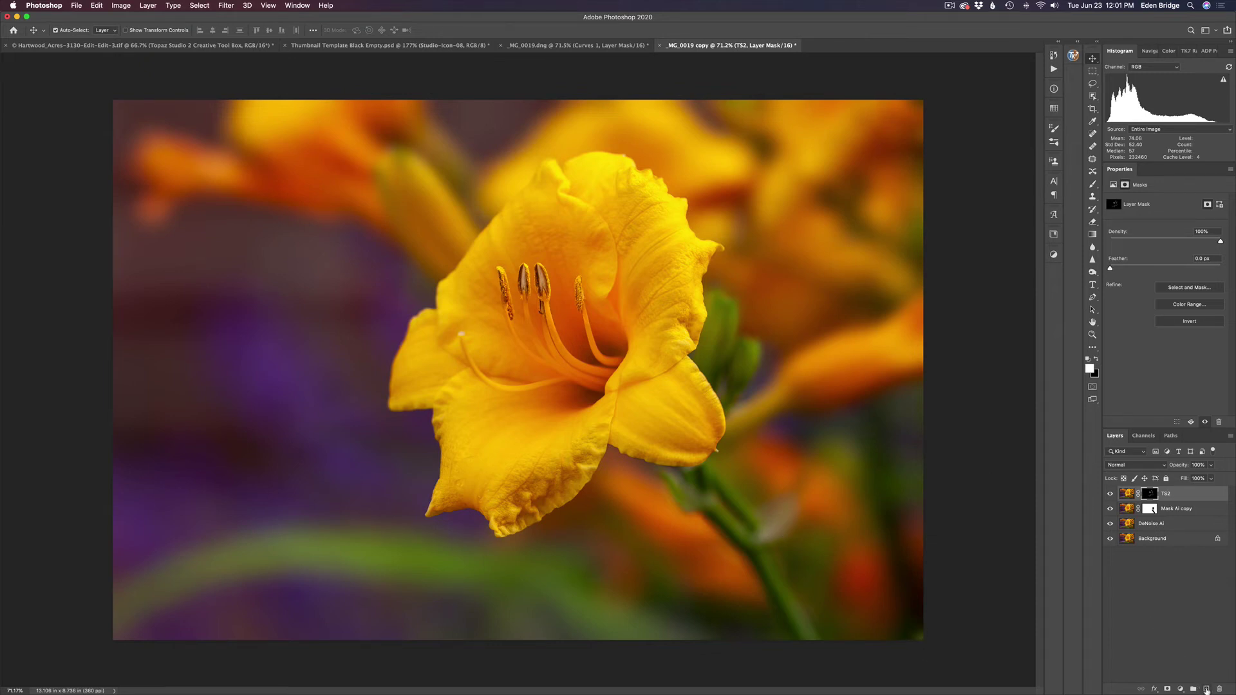
{"action": "left_click", "coordinate": [1202, 688]}
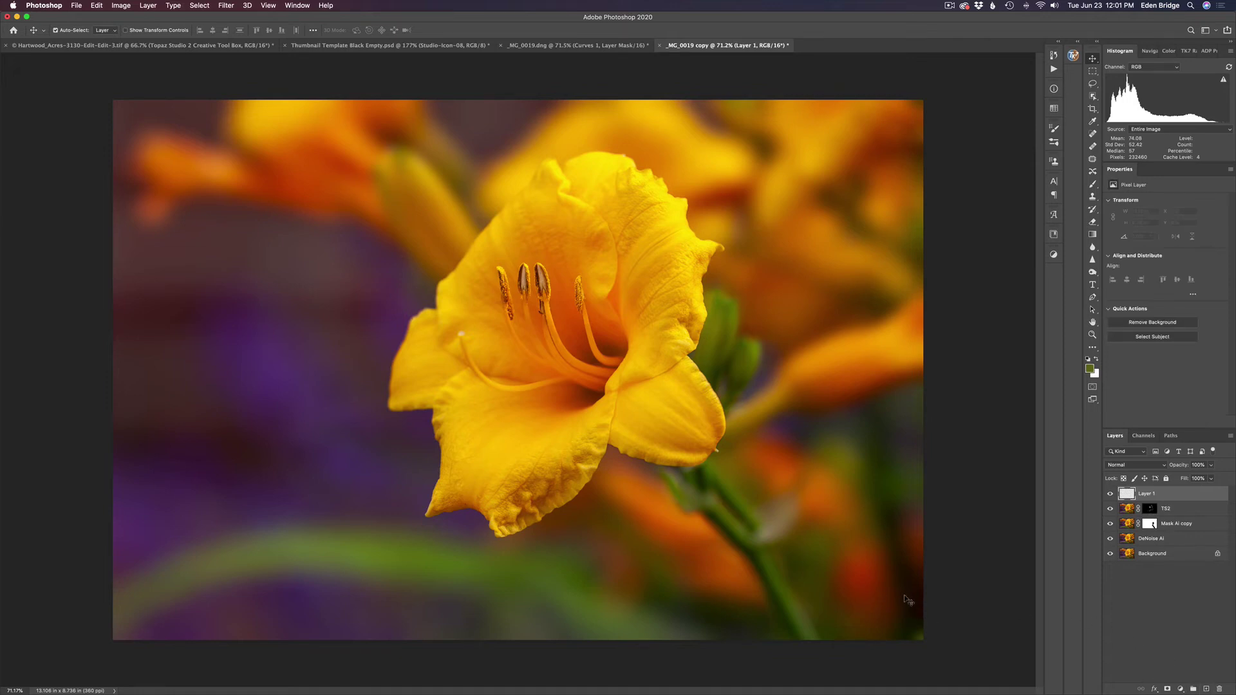
{"action": "key", "text": "b"}
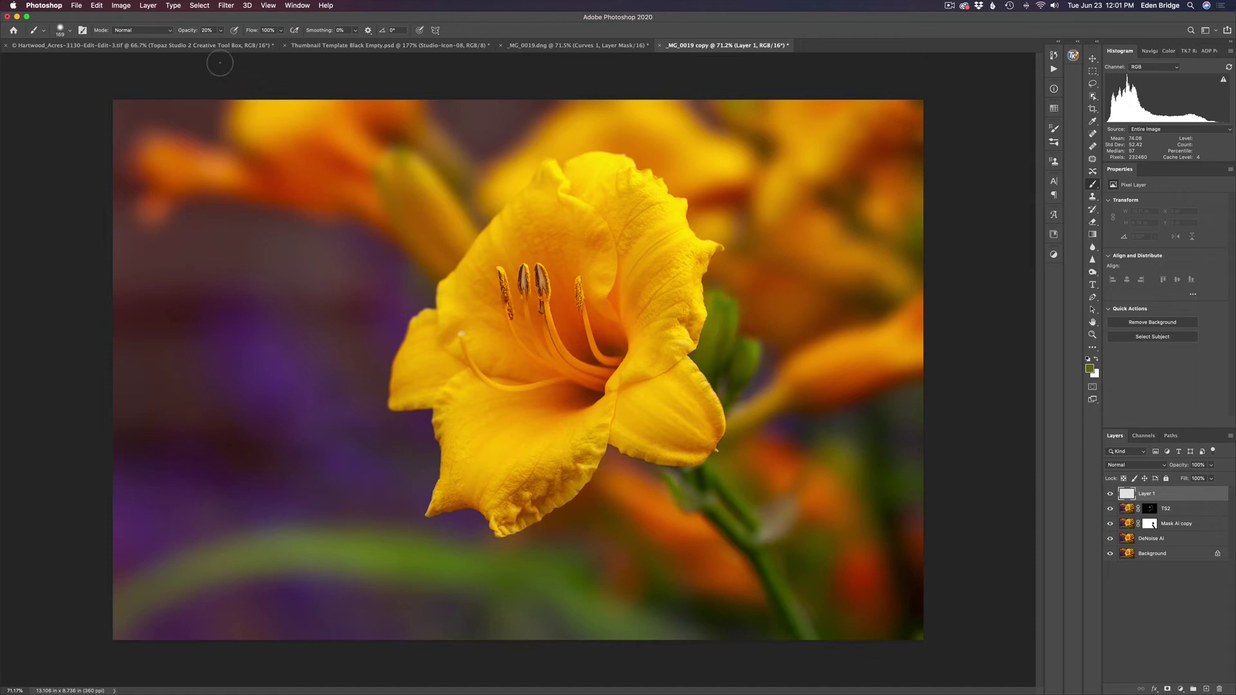
Step: Set brush opacity 100% and flow 5%, then paint a faint sampled dark stroke in the lower-right corner
{"action": "key", "text": "0"}
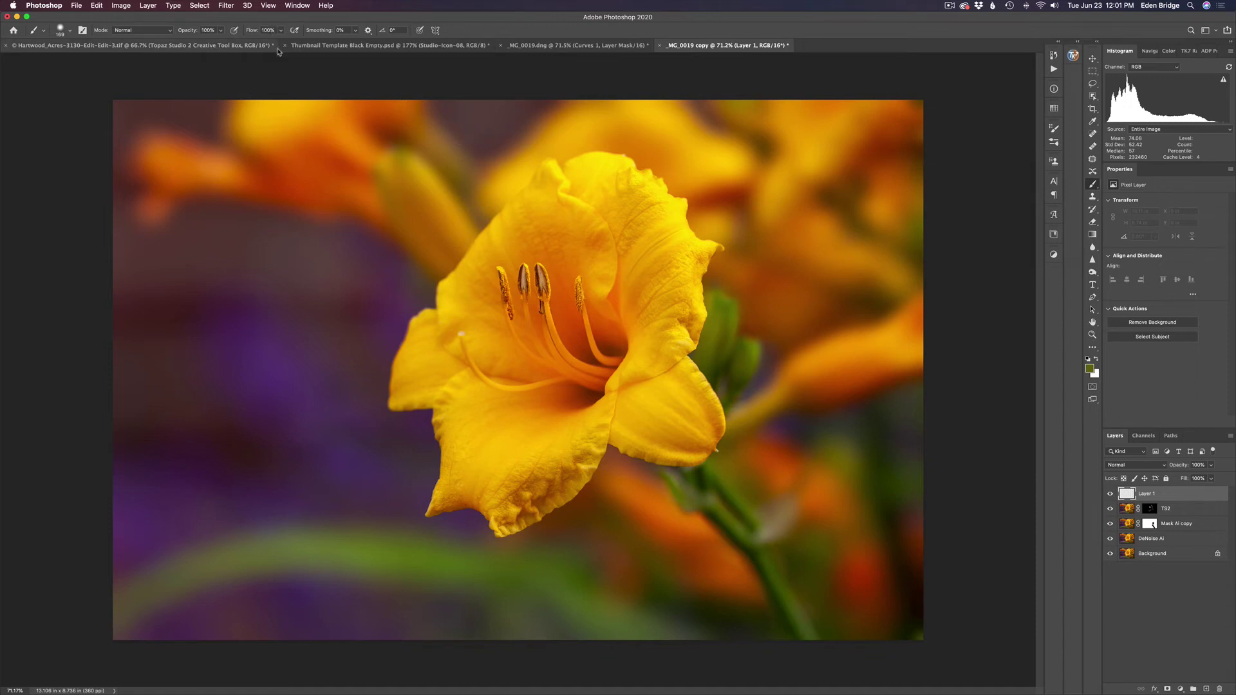
{"action": "key", "text": "shift+0"}
{"action": "key", "text": "shift+5"}
{"action": "left_click", "coordinate": [916, 625], "text": "alt"}
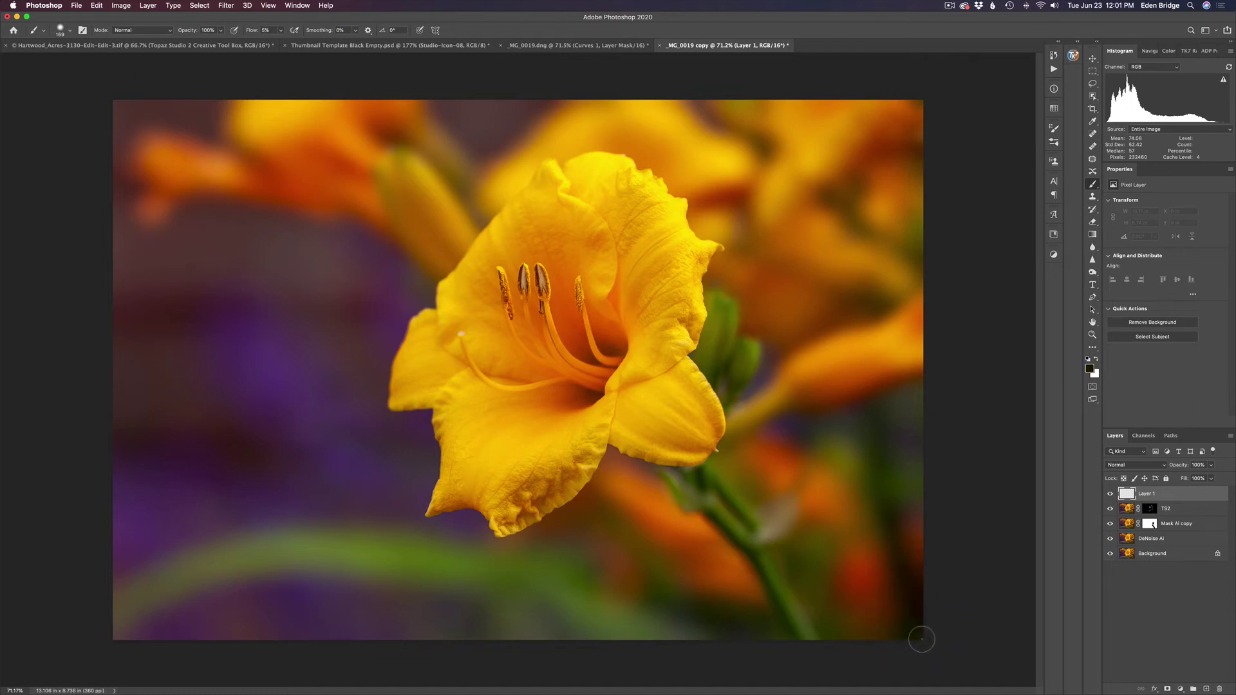
{"action": "left_click_drag", "start_coordinate": [921, 639], "coordinate": [919, 640]}
Step: Paint sampled orange and brown background colours over the light patch on the stem
{"action": "left_click", "coordinate": [813, 498], "text": "alt"}
{"action": "left_click_drag", "start_coordinate": [769, 524], "coordinate": [816, 499]}
{"action": "left_click", "coordinate": [807, 495], "text": "alt"}
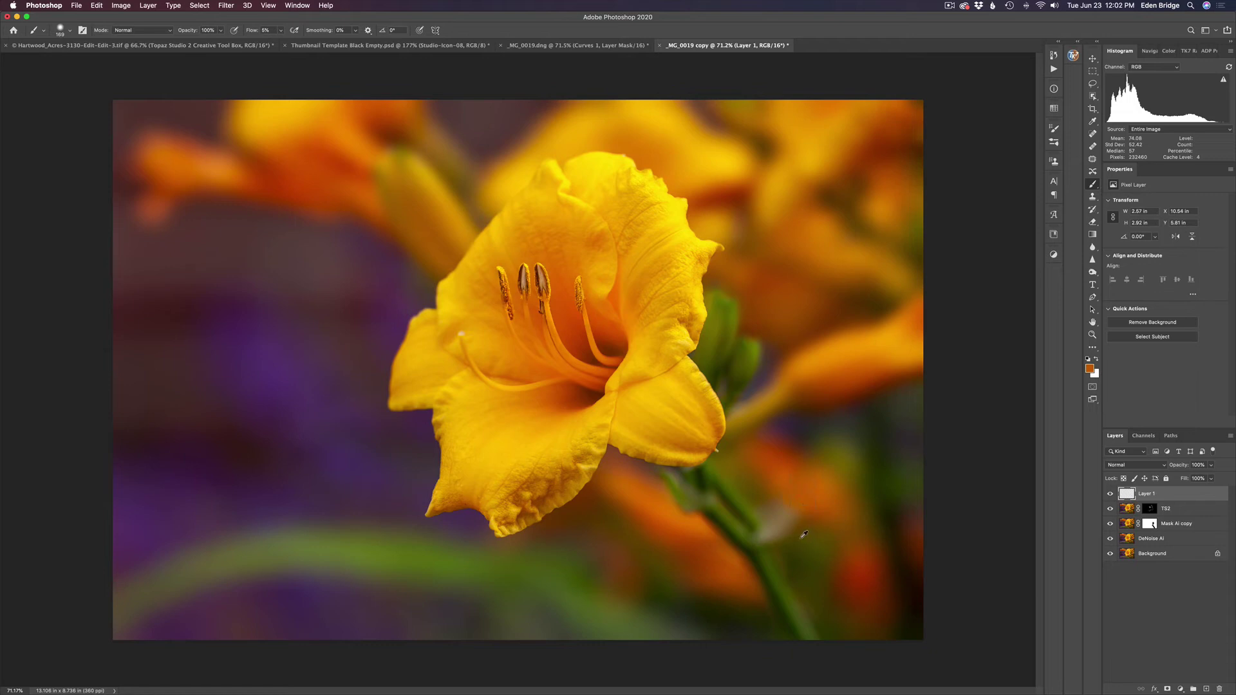
{"action": "left_click", "coordinate": [801, 532], "text": "alt"}
{"action": "left_click", "coordinate": [796, 529], "text": "alt"}
{"action": "left_click_drag", "start_coordinate": [796, 529], "coordinate": [778, 508]}
Step: Sample more nearby background colours and paint over the blemish beside the stem with a smaller brush
{"action": "left_click", "coordinate": [777, 508], "text": "alt"}
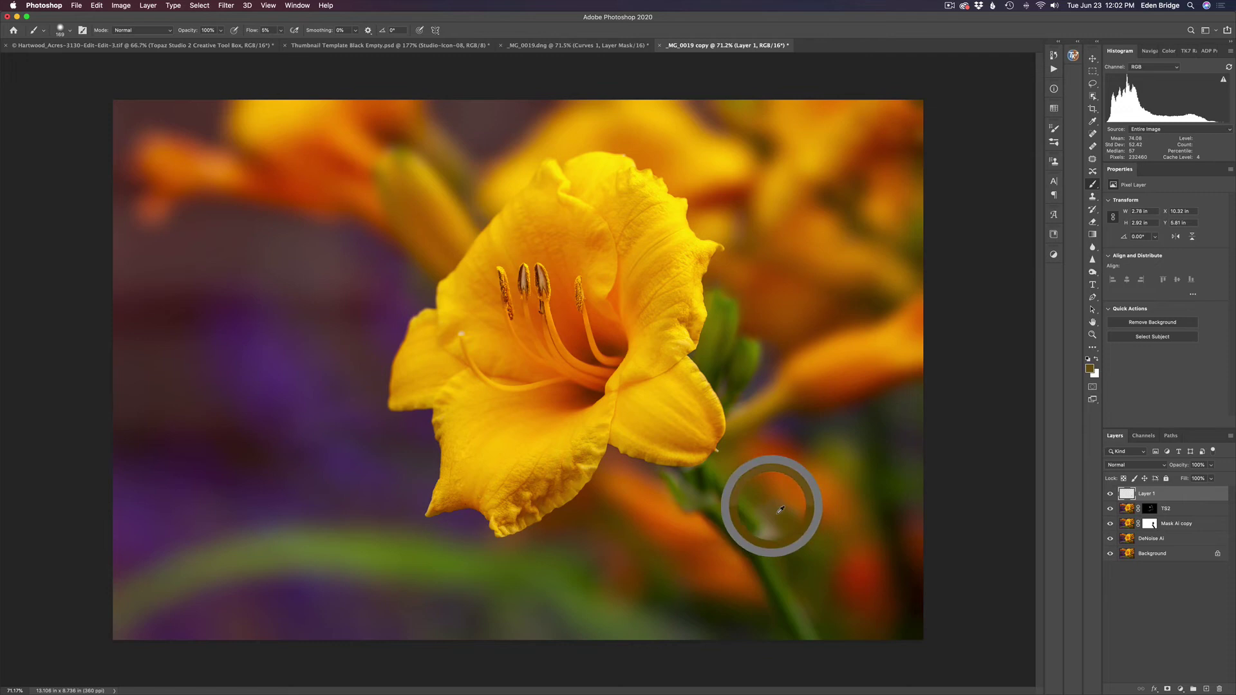
{"action": "left_click", "coordinate": [760, 491], "text": "alt"}
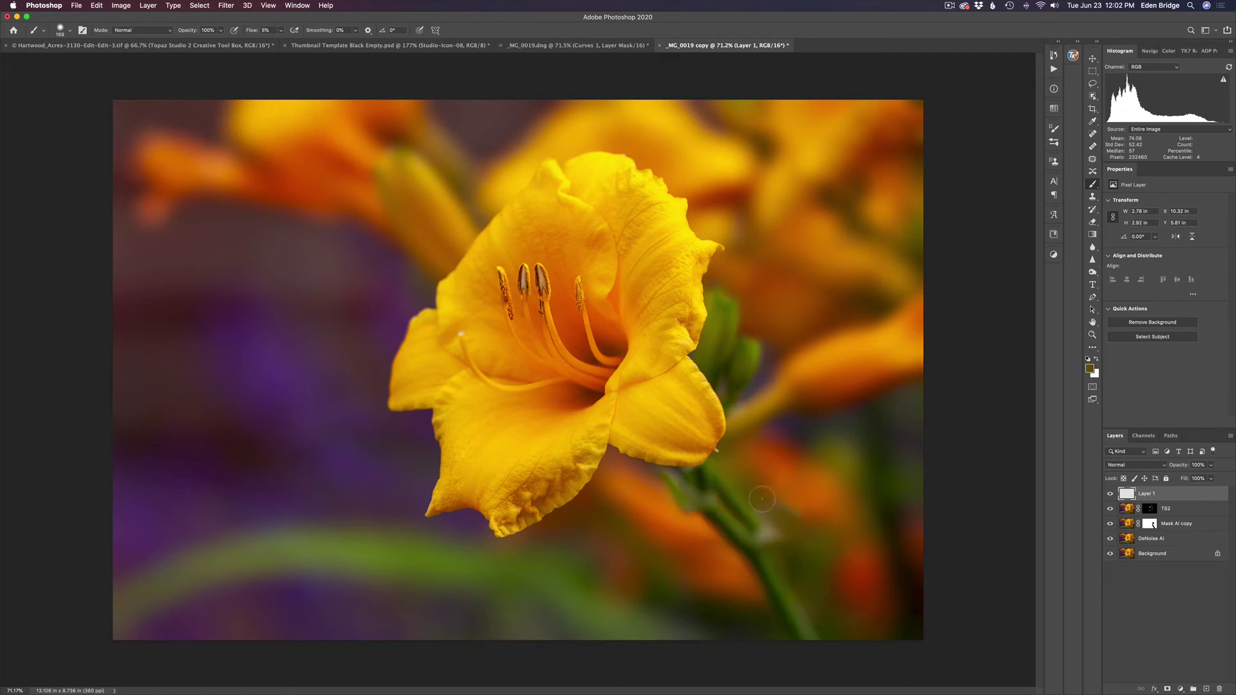
{"action": "left_click_drag", "start_coordinate": [766, 513], "coordinate": [787, 541]}
{"action": "left_click", "coordinate": [794, 535], "text": "alt"}
{"action": "left_click", "coordinate": [783, 542], "text": "alt"}
{"action": "mouse_move", "coordinate": [773, 519]}
{"action": "left_mouse_down"}
{"action": "mouse_move", "coordinate": [748, 549]}
{"action": "mouse_move", "coordinate": [756, 525]}
{"action": "mouse_move", "coordinate": [746, 550]}
{"action": "mouse_move", "coordinate": [764, 533]}
{"action": "mouse_move", "coordinate": [678, 605]}
{"action": "mouse_move", "coordinate": [765, 535]}
{"action": "mouse_move", "coordinate": [699, 587]}
{"action": "left_mouse_up"}
{"action": "left_click", "coordinate": [757, 521], "text": "alt"}
Step: Compare Layer 1 hidden and shown, then rename it Repair BG
{"action": "left_click", "coordinate": [1109, 495]}
{"action": "left_click", "coordinate": [1109, 495]}
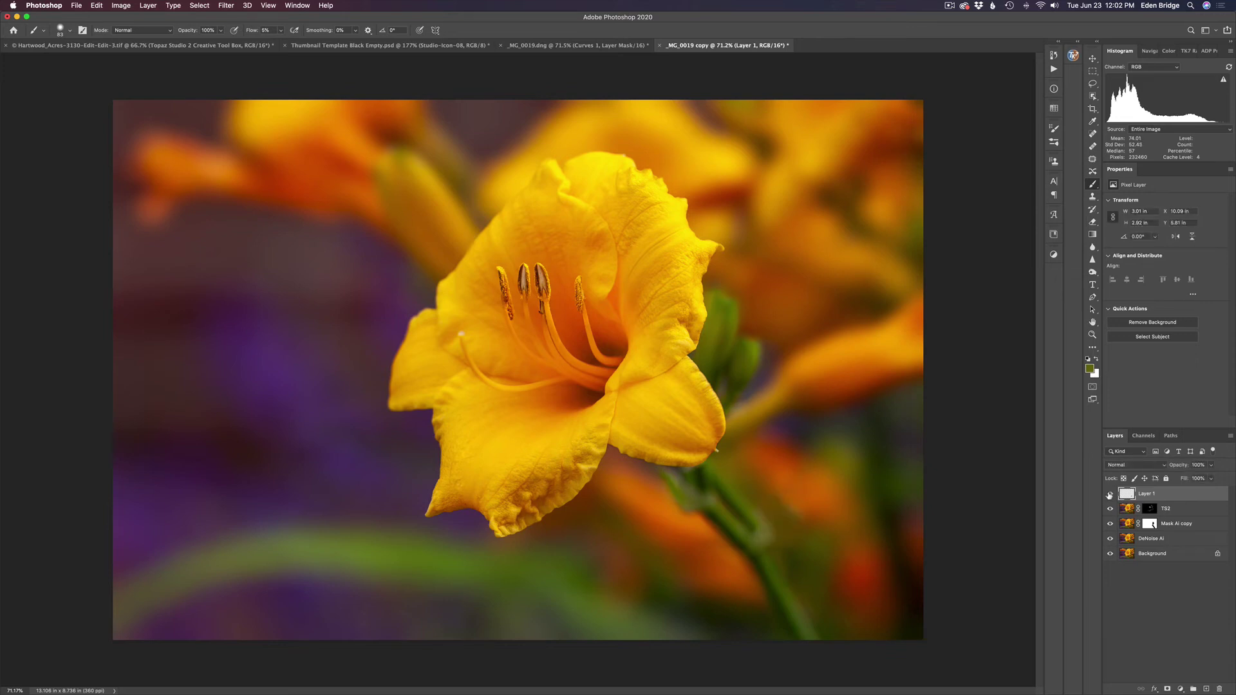
{"action": "double_click", "coordinate": [1146, 492]}
{"action": "type", "text": "Repair BG"}
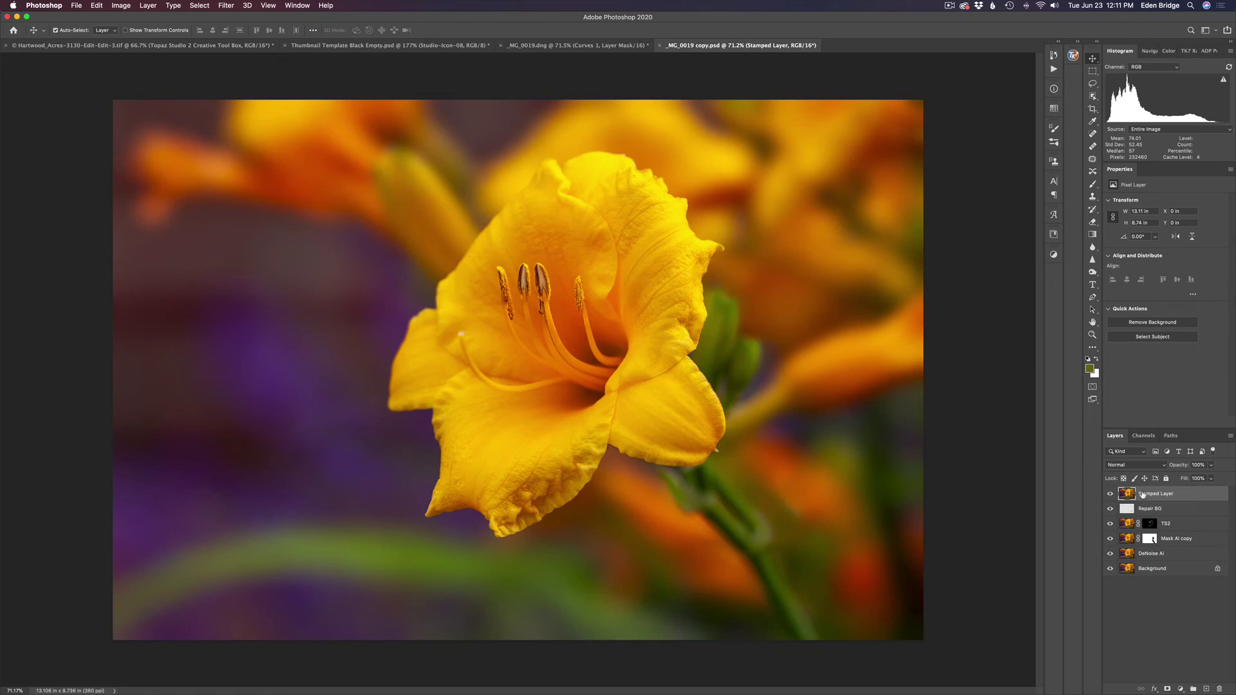
Step: Launch Color Efex Pro 4 from the Nik Collection filters and choose Darken / Lighten Center
{"action": "left_click", "coordinate": [226, 6]}
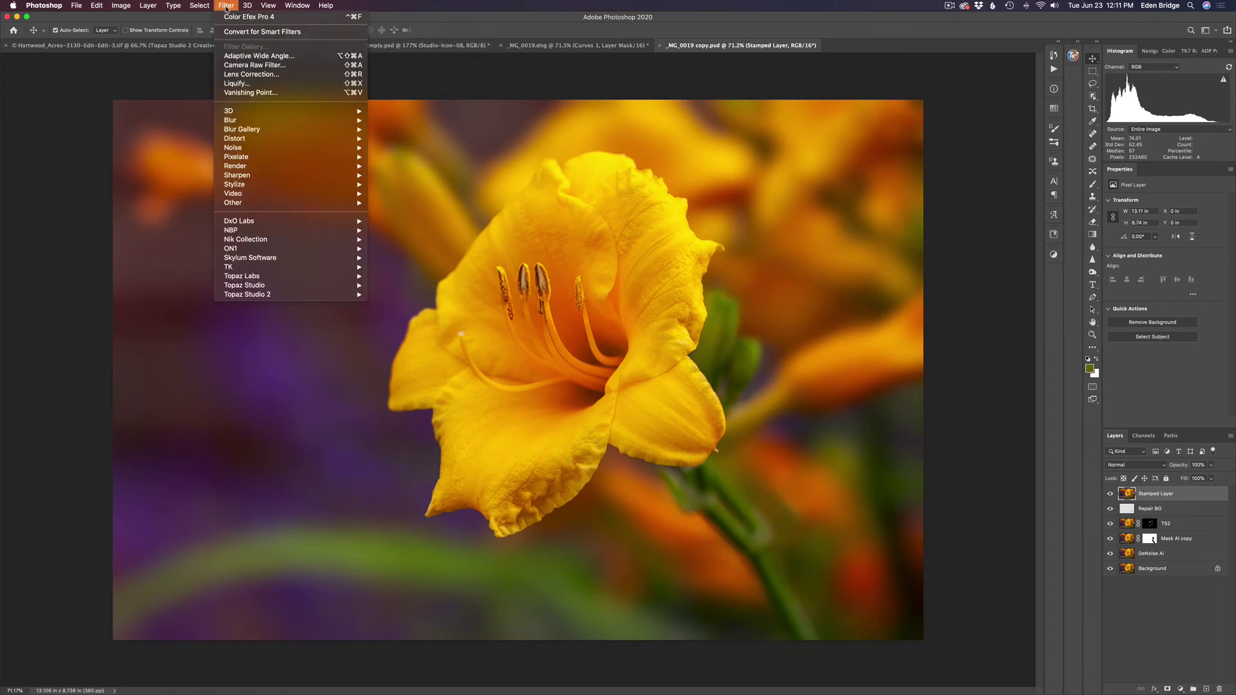
{"action": "mouse_move", "coordinate": [283, 240]}
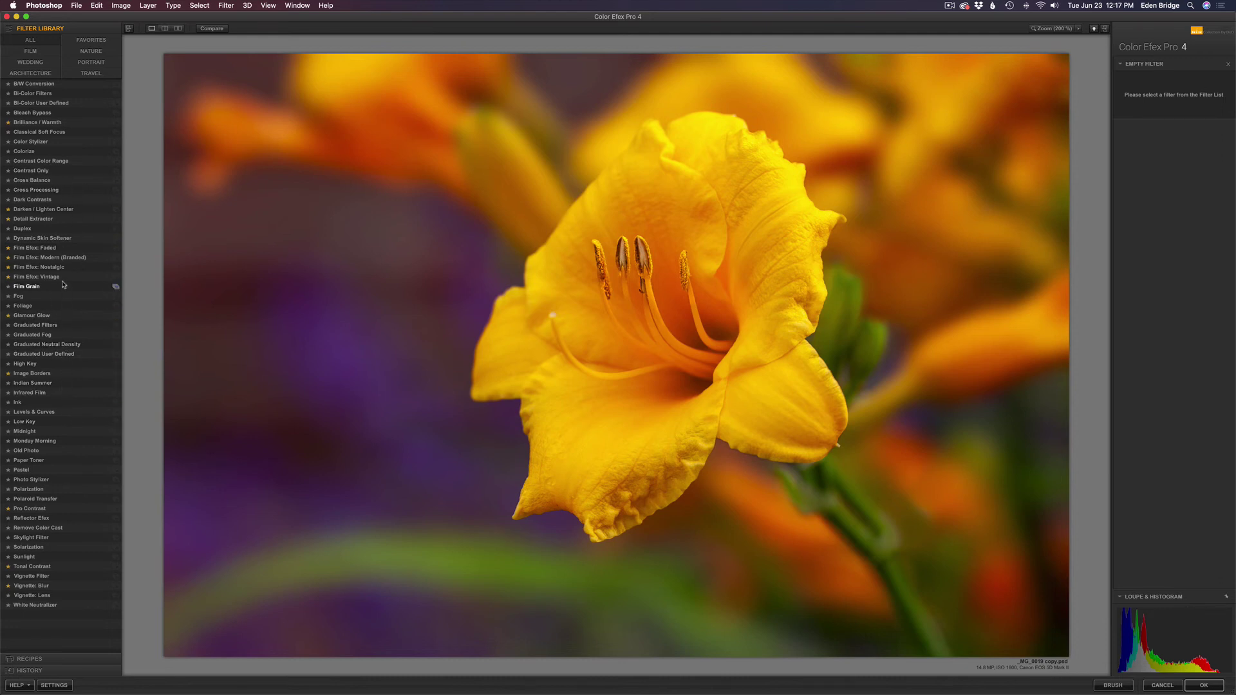
{"action": "left_click", "coordinate": [49, 210]}
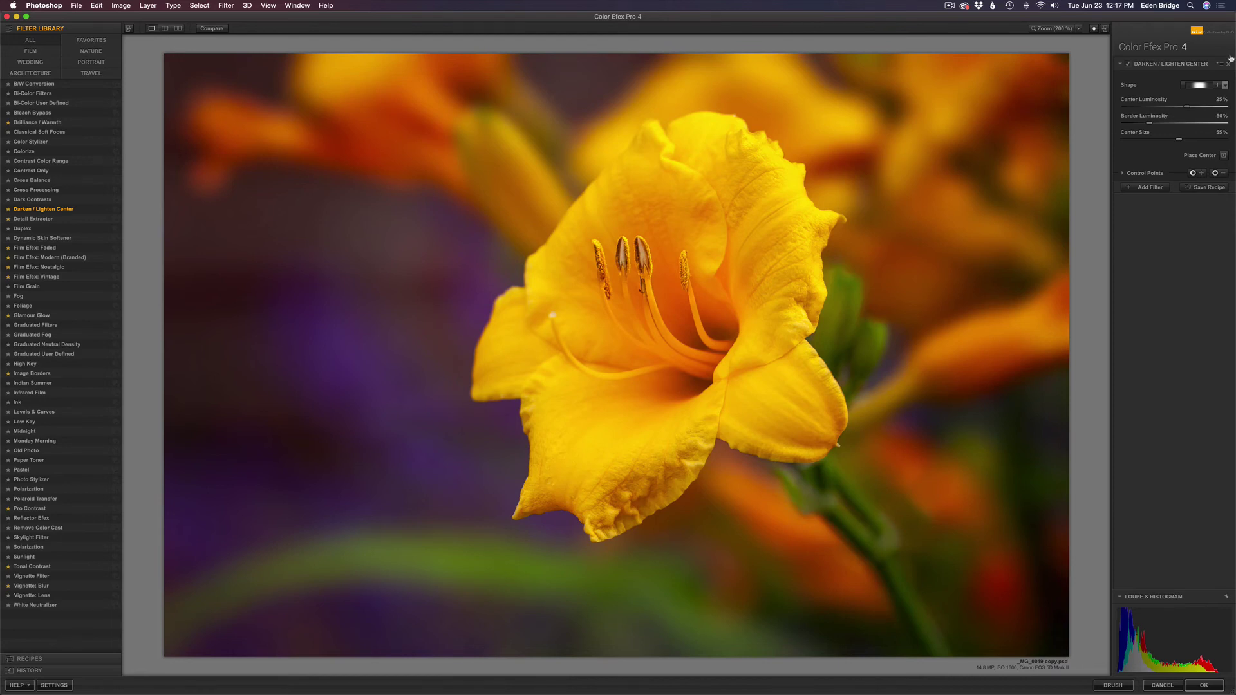
Step: Try other vignette shapes, then set Shape back to 1
{"action": "left_click", "coordinate": [1202, 87]}
{"action": "left_click", "coordinate": [1190, 91]}
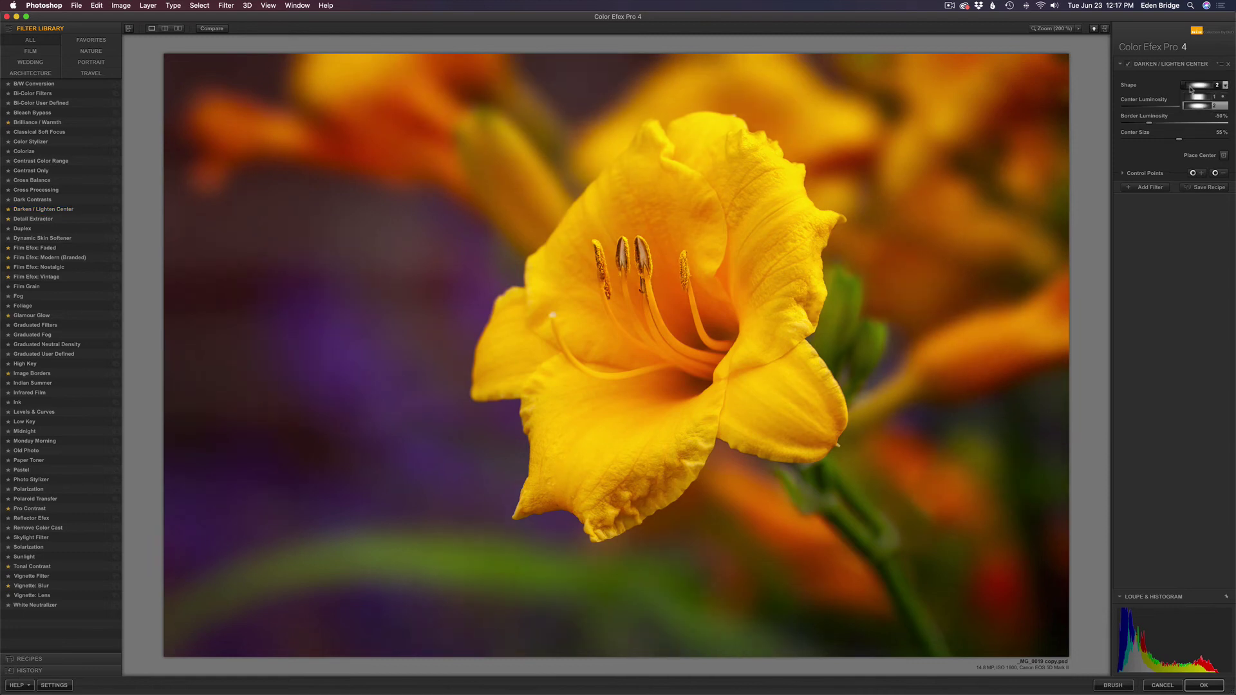
{"action": "left_click", "coordinate": [1167, 83]}
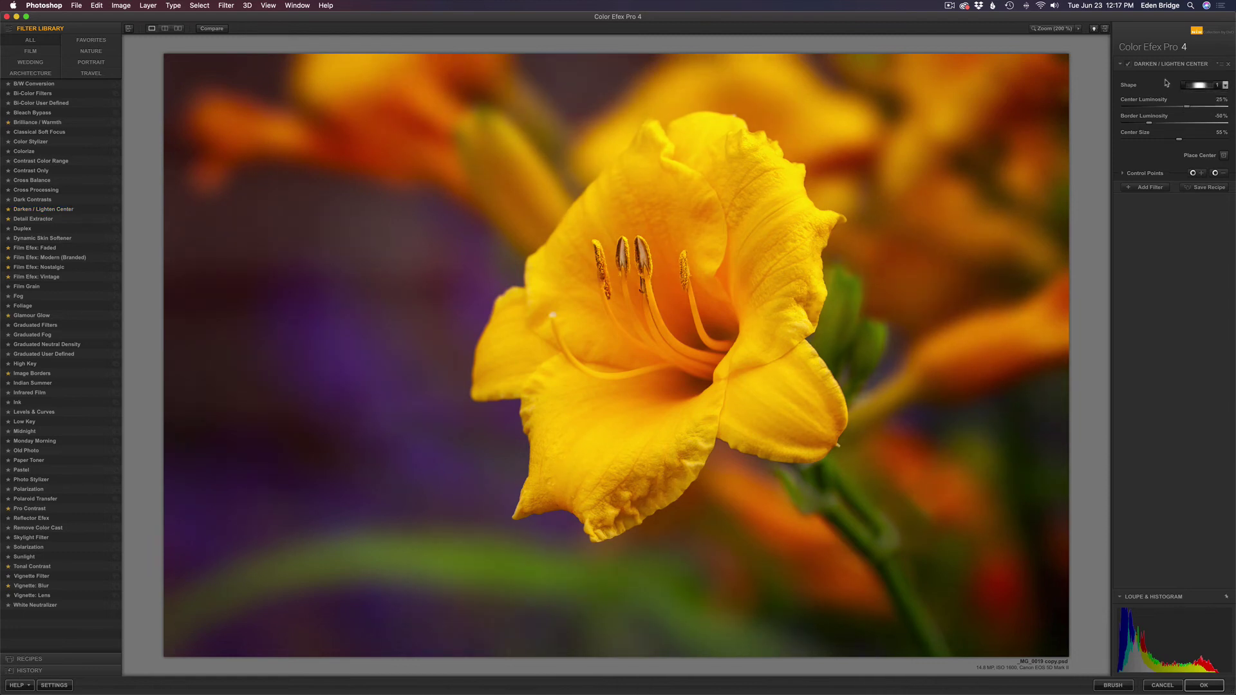
Step: Place the vignette centre on the flower and toggle Compare against the original image
{"action": "left_click", "coordinate": [1223, 156]}
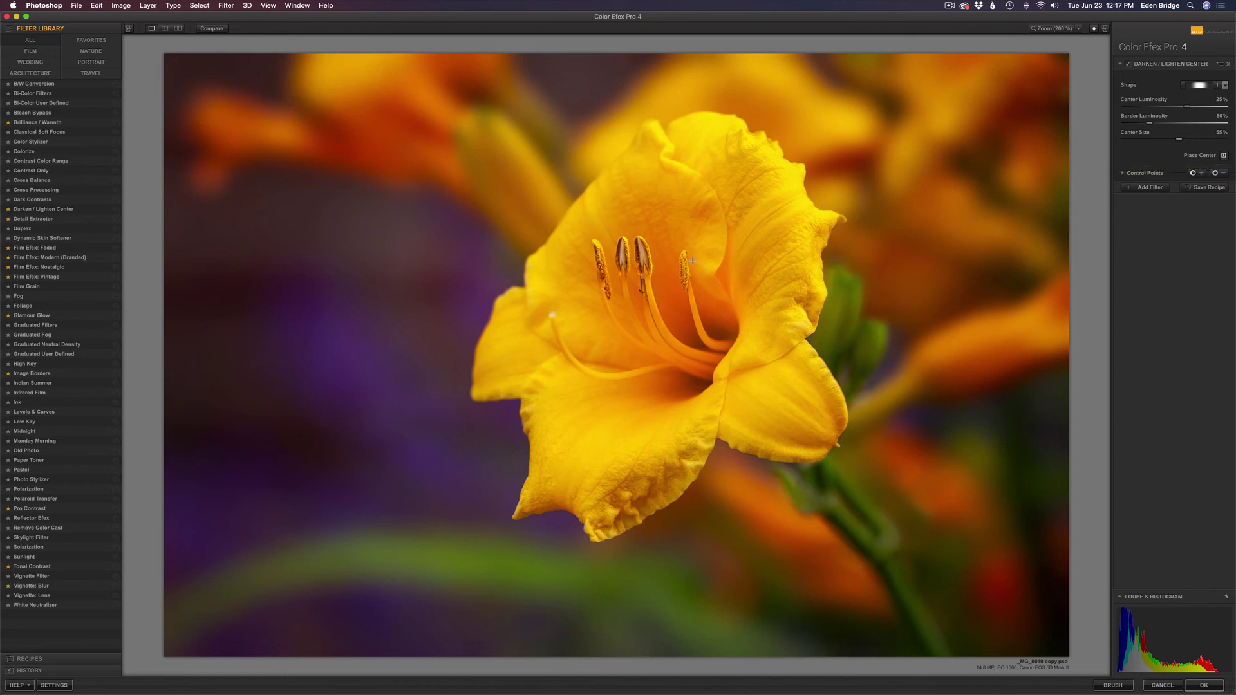
{"action": "left_click", "coordinate": [678, 313]}
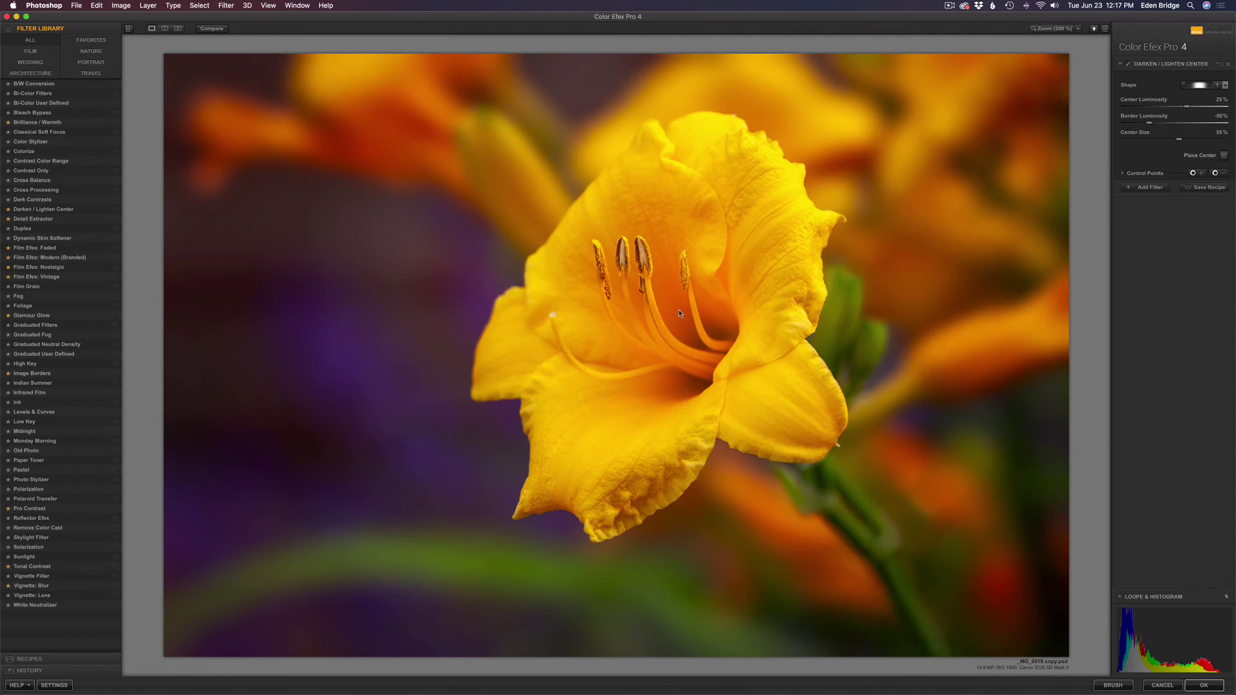
{"action": "left_click", "coordinate": [218, 29]}
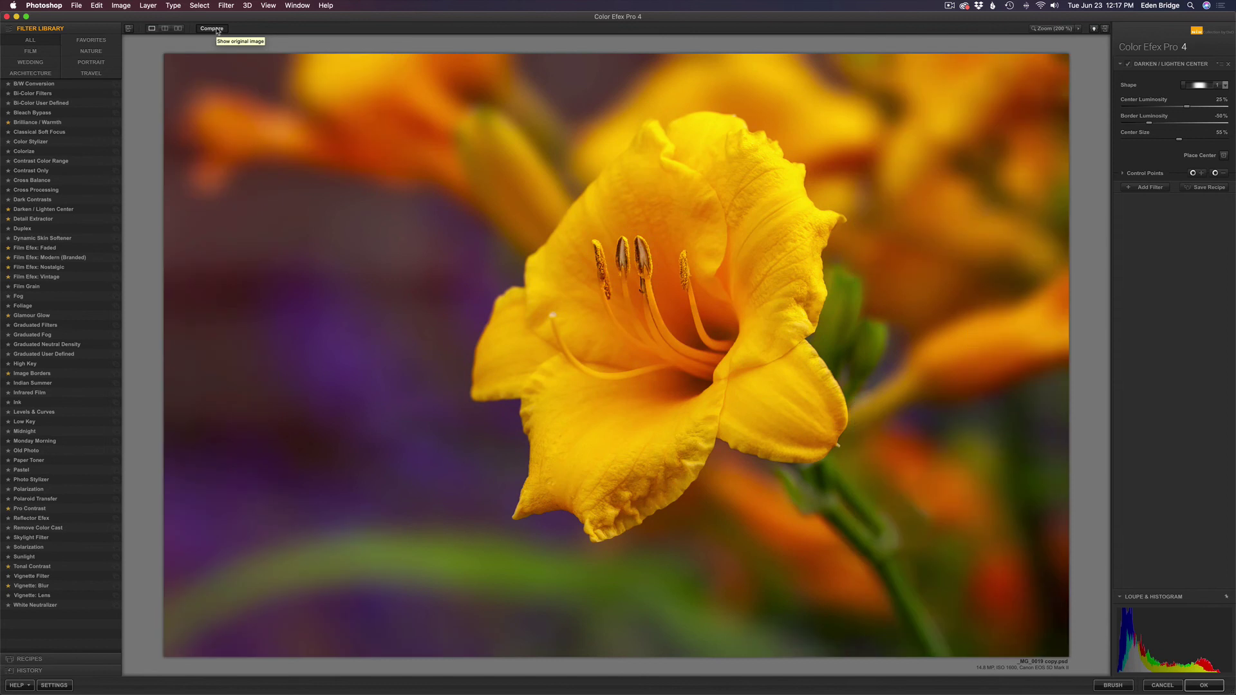
{"action": "left_click", "coordinate": [218, 30]}
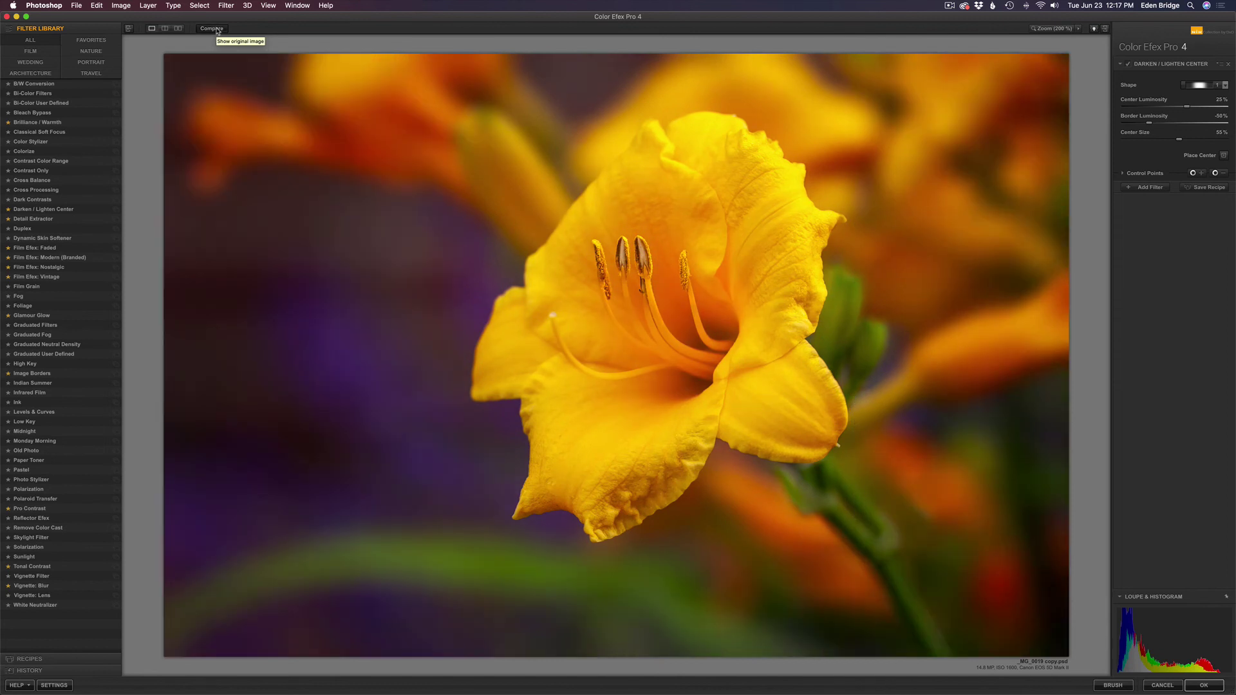
{"action": "left_click", "coordinate": [218, 30]}
{"action": "left_click", "coordinate": [219, 30]}
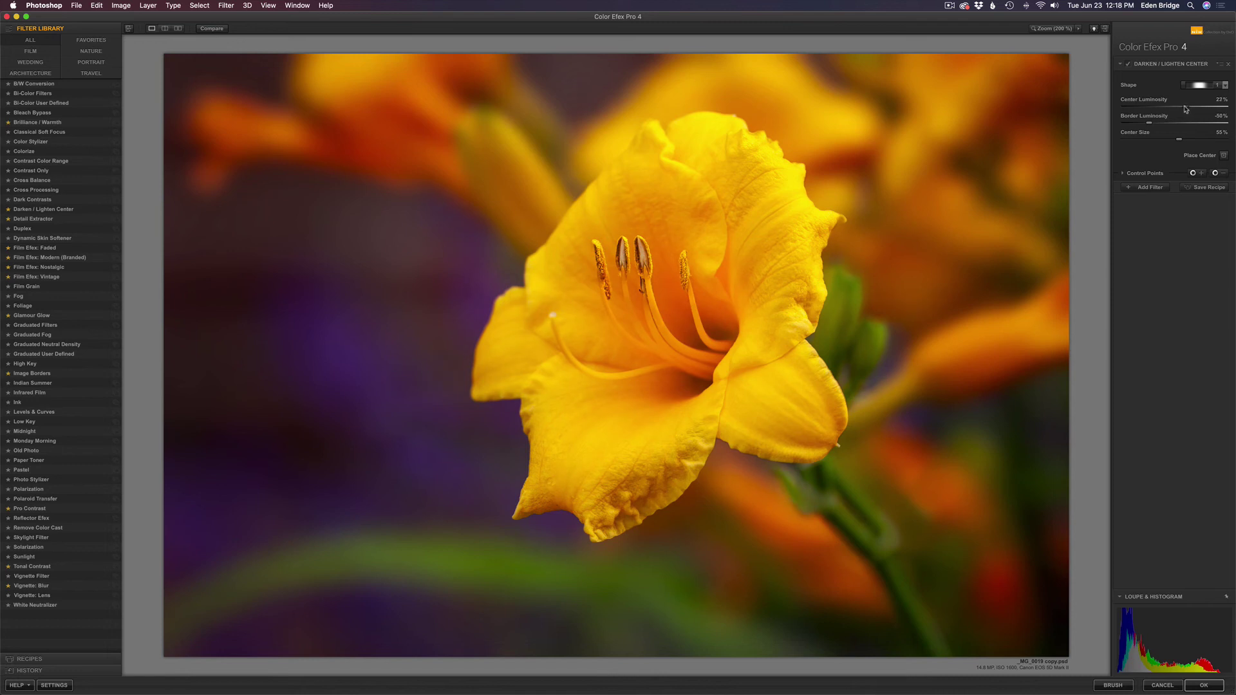
Step: Lower the vignette's Center Luminosity, adjust its Border Luminosity, and compare against the original
{"action": "left_click_drag", "start_coordinate": [1184, 109], "coordinate": [1184, 109]}
{"action": "mouse_move", "coordinate": [1150, 124]}
{"action": "left_mouse_down"}
{"action": "mouse_move", "coordinate": [1139, 125]}
{"action": "mouse_move", "coordinate": [1214, 126]}
{"action": "mouse_move", "coordinate": [1150, 127]}
{"action": "left_mouse_up"}
{"action": "left_click", "coordinate": [222, 29]}
{"action": "left_click", "coordinate": [222, 29]}
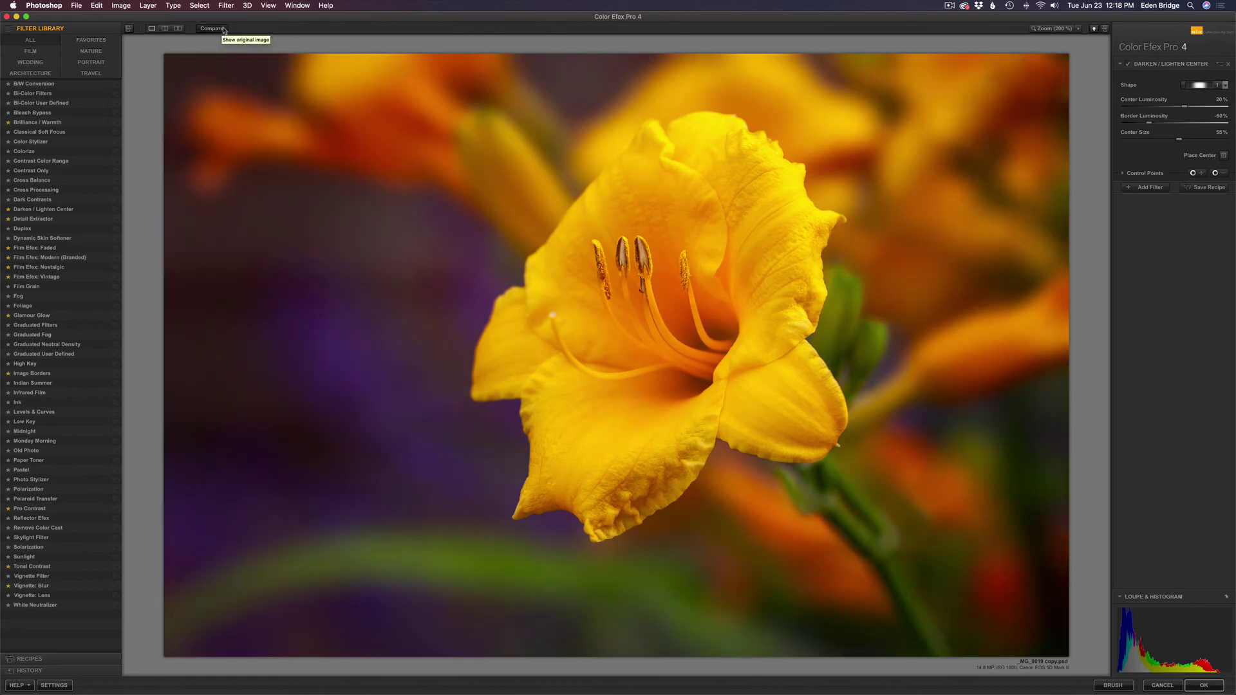
Step: Apply the Darken / Lighten Center (CEP 4) layer, then compare it with the original Background before and after
{"action": "left_click", "coordinate": [1203, 685]}
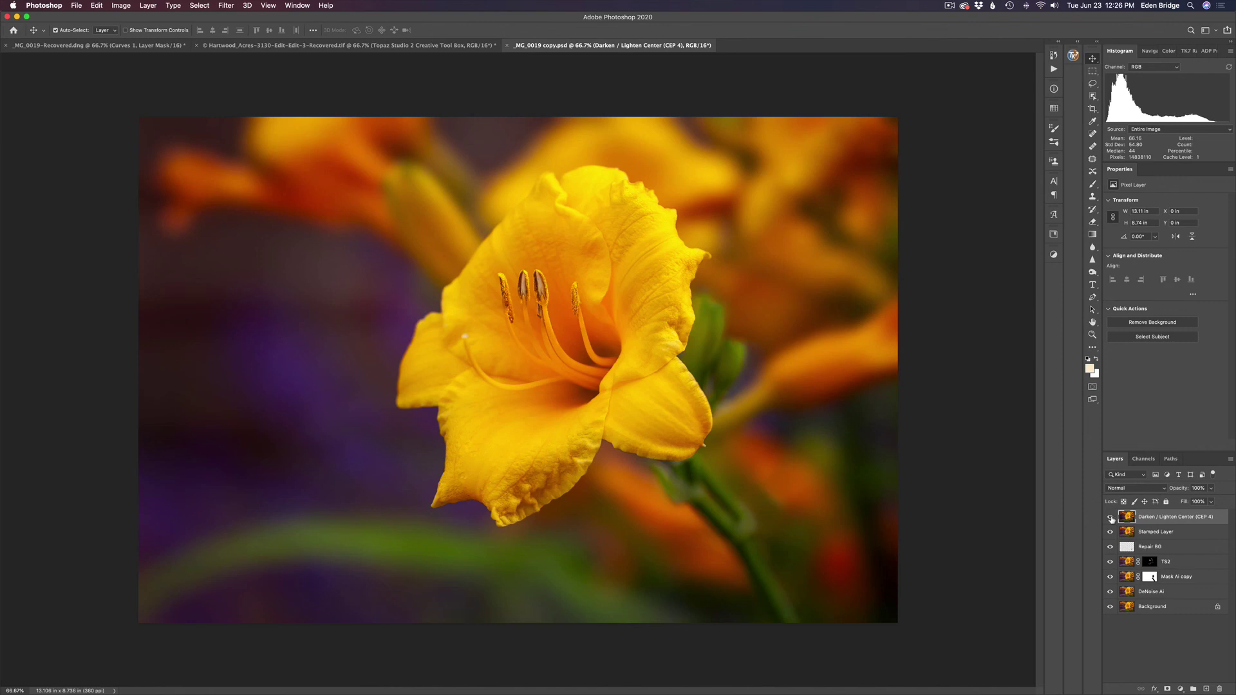
{"action": "left_click", "coordinate": [1110, 517]}
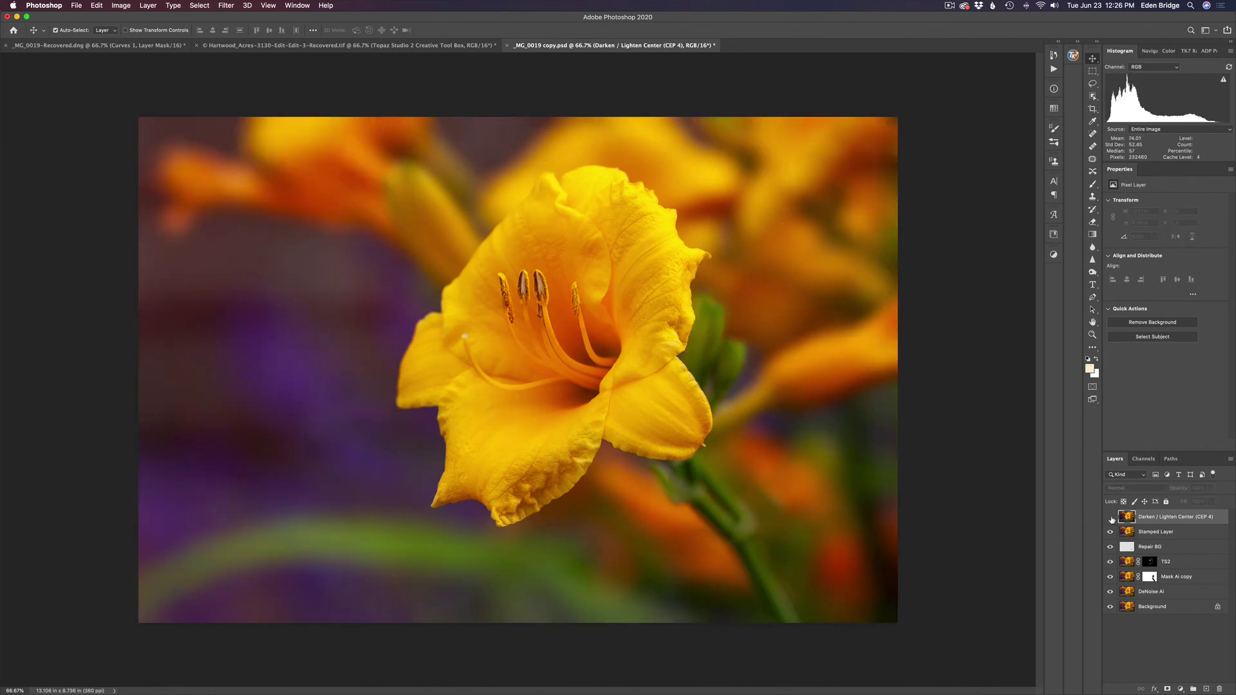
{"action": "left_click", "coordinate": [1110, 517]}
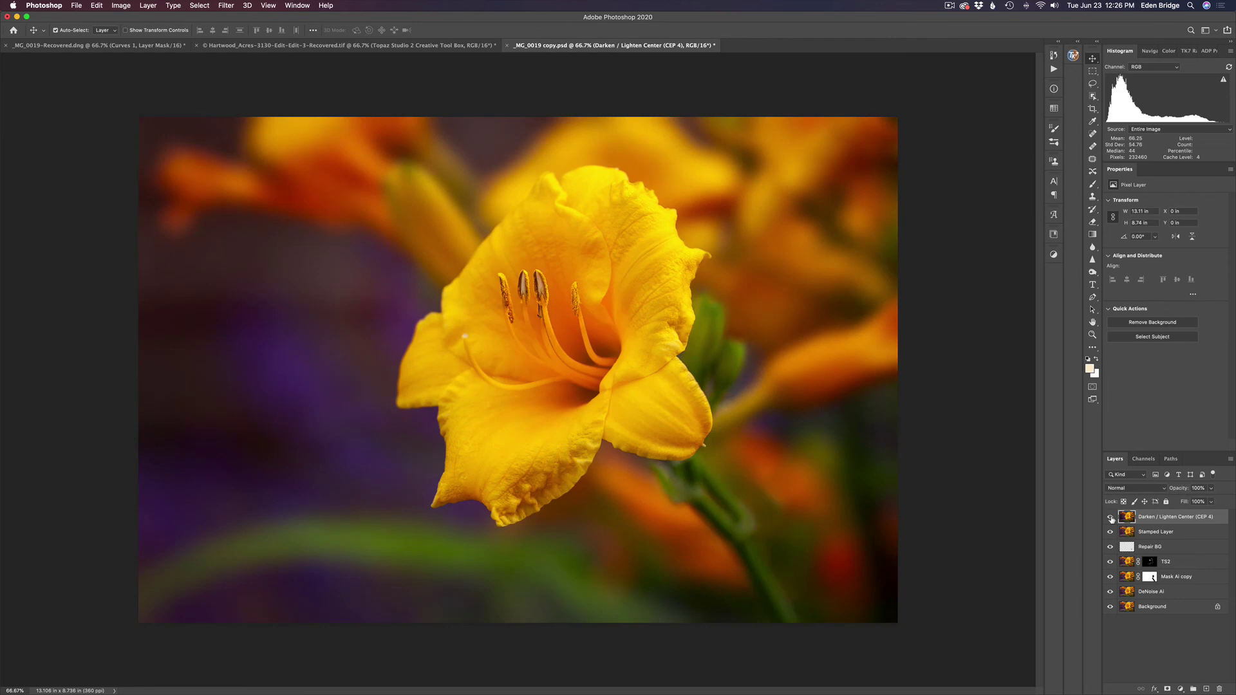
{"action": "left_click", "coordinate": [1110, 607], "text": "alt"}
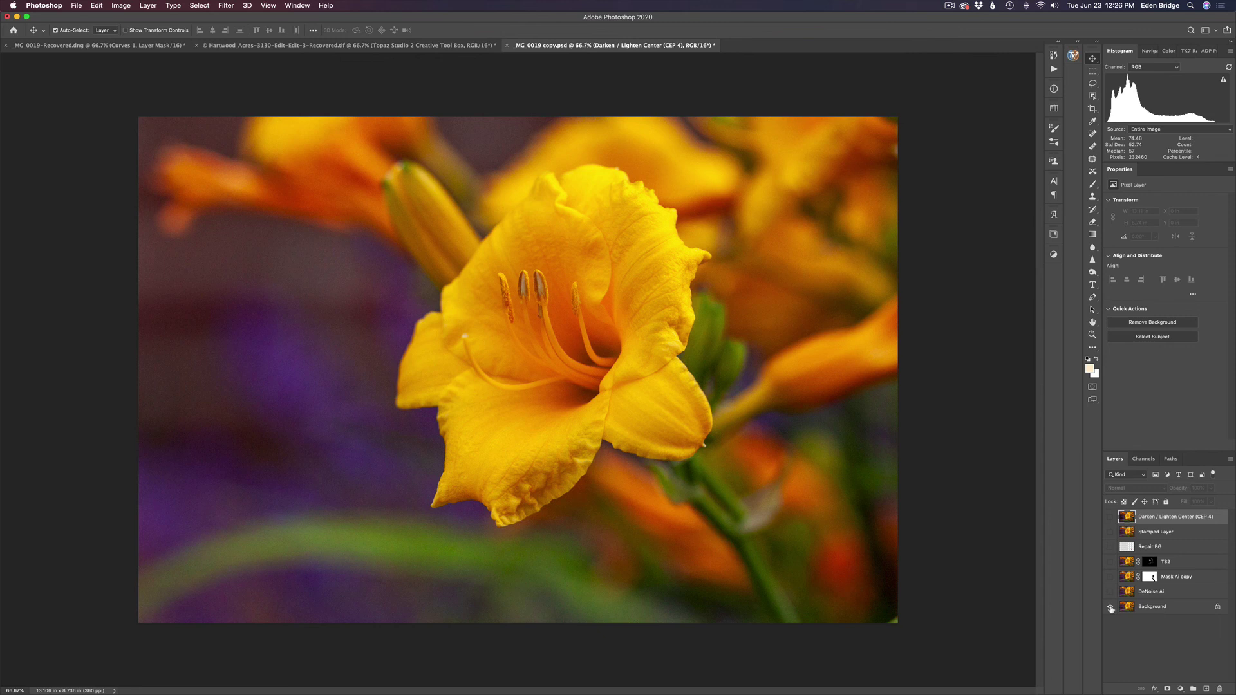
{"action": "left_click", "coordinate": [1110, 607], "text": "alt"}
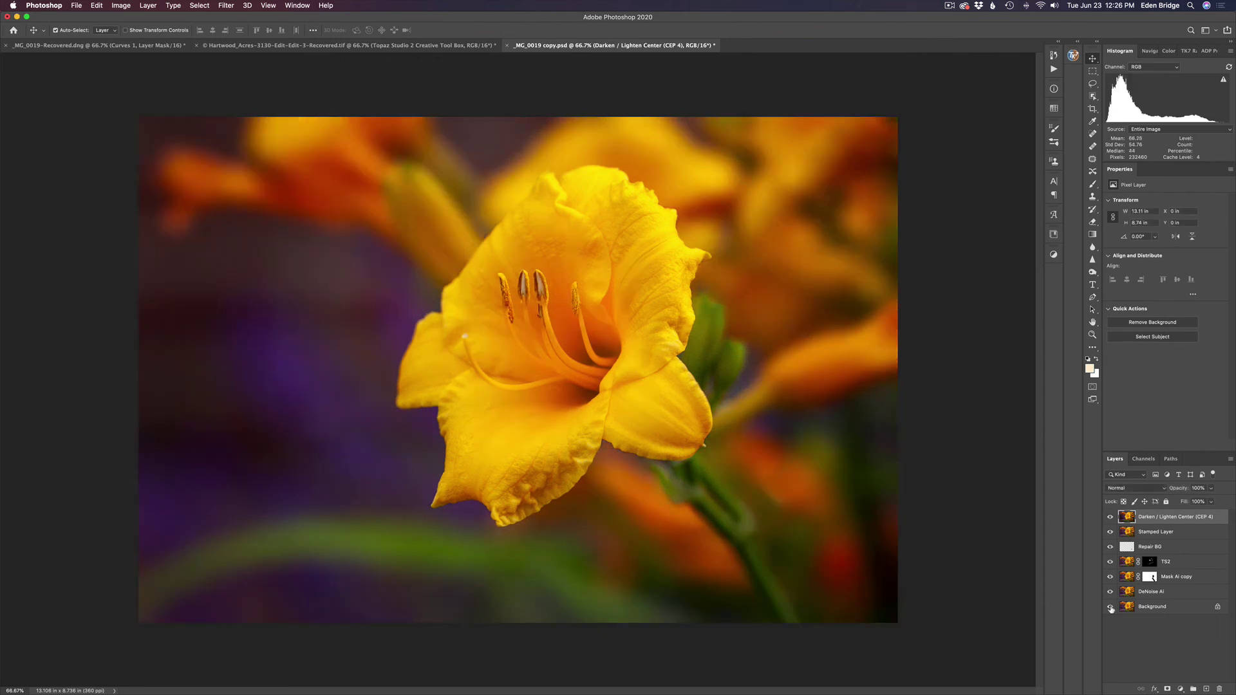